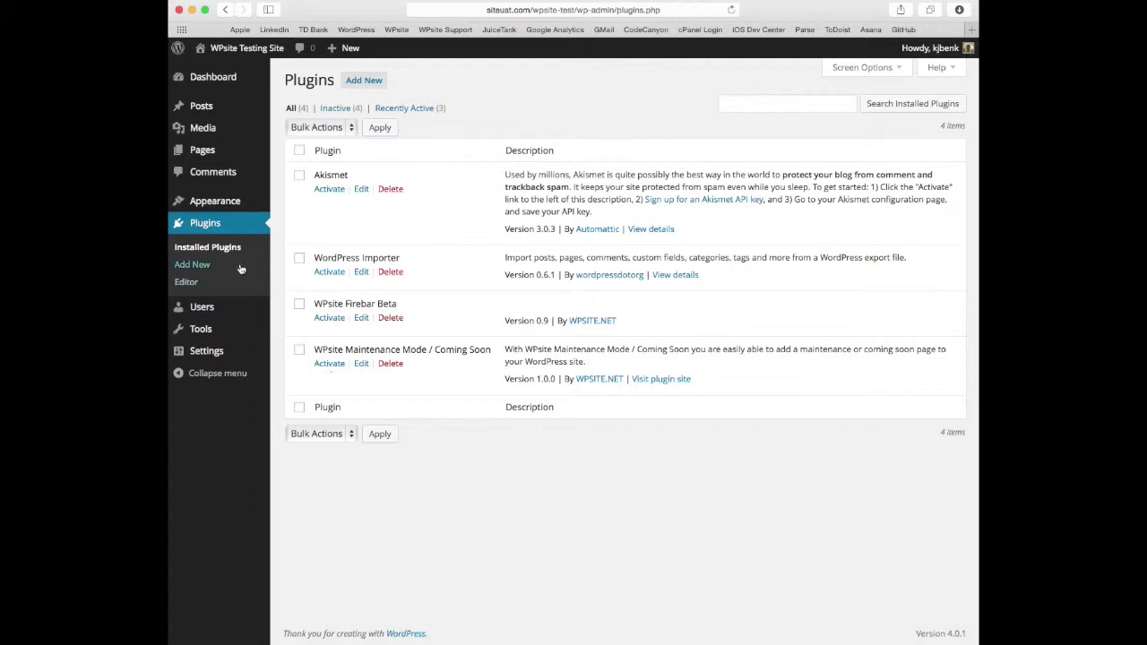
# Activate the WPsite Maintenance Mode / Coming Soon plugin and open its settings
pyautogui.click(330, 364)
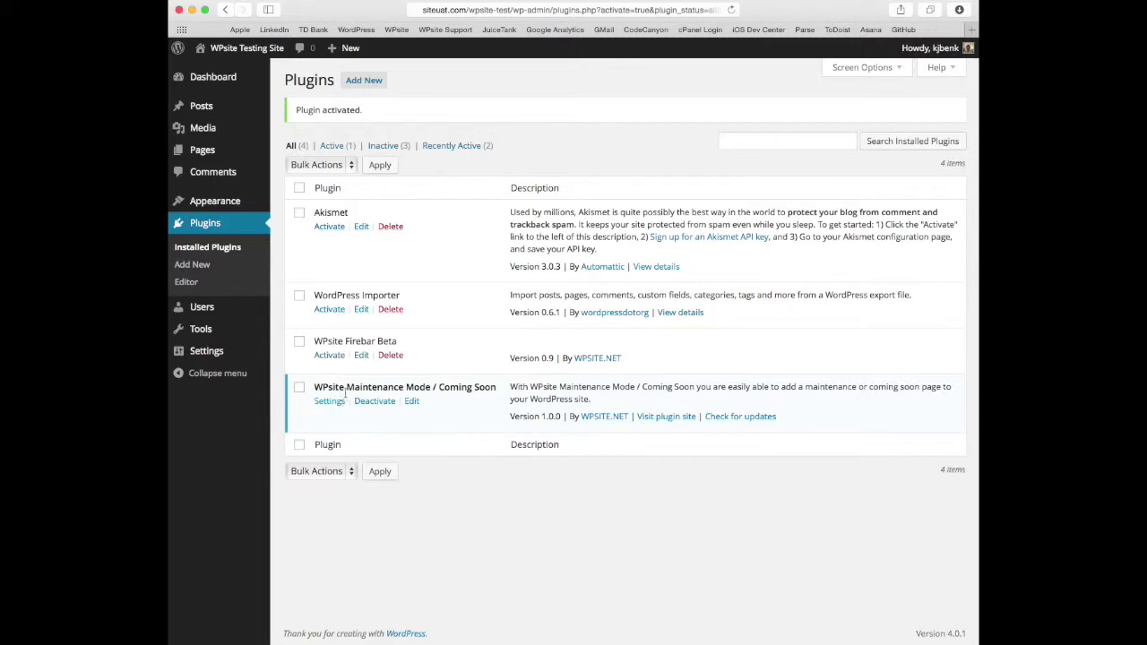
pyautogui.click(342, 402)
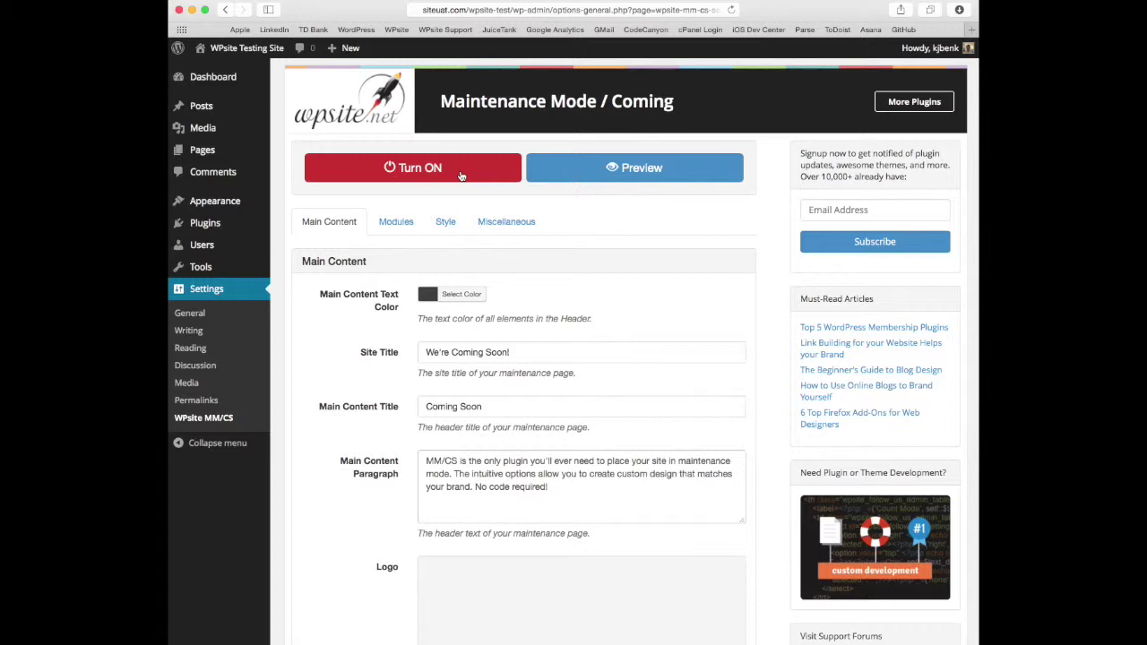
# Preview the coming soon page from its header down to the contact info footer, and return to the plugin settings
pyautogui.click(682, 171)
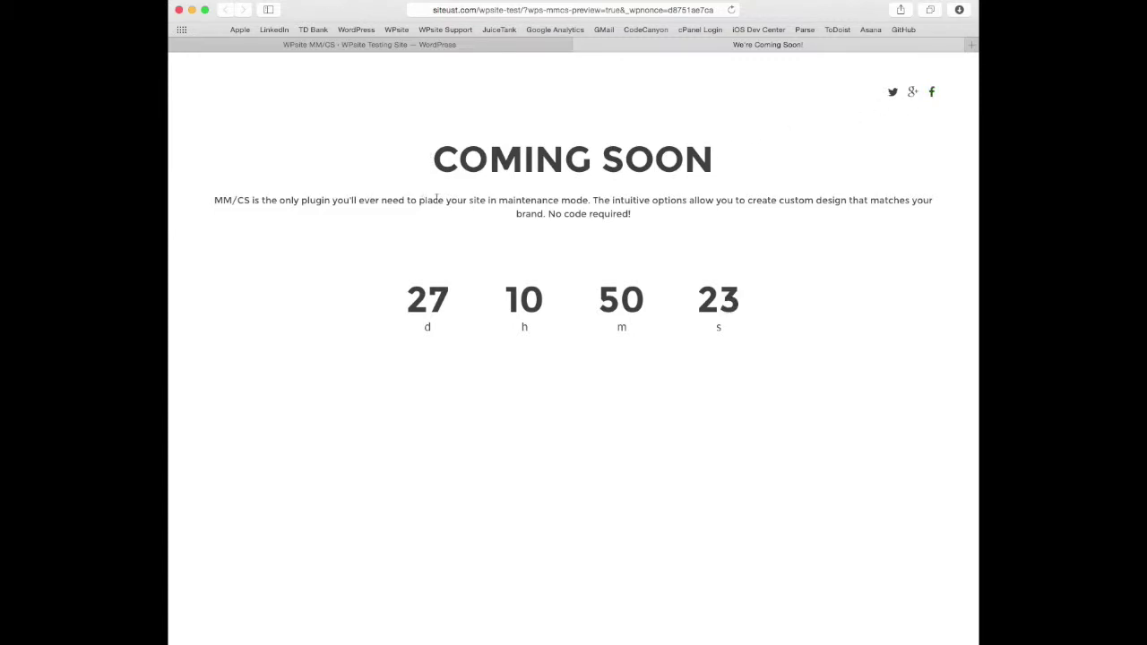
pyautogui.scroll(-5, 663, 314)
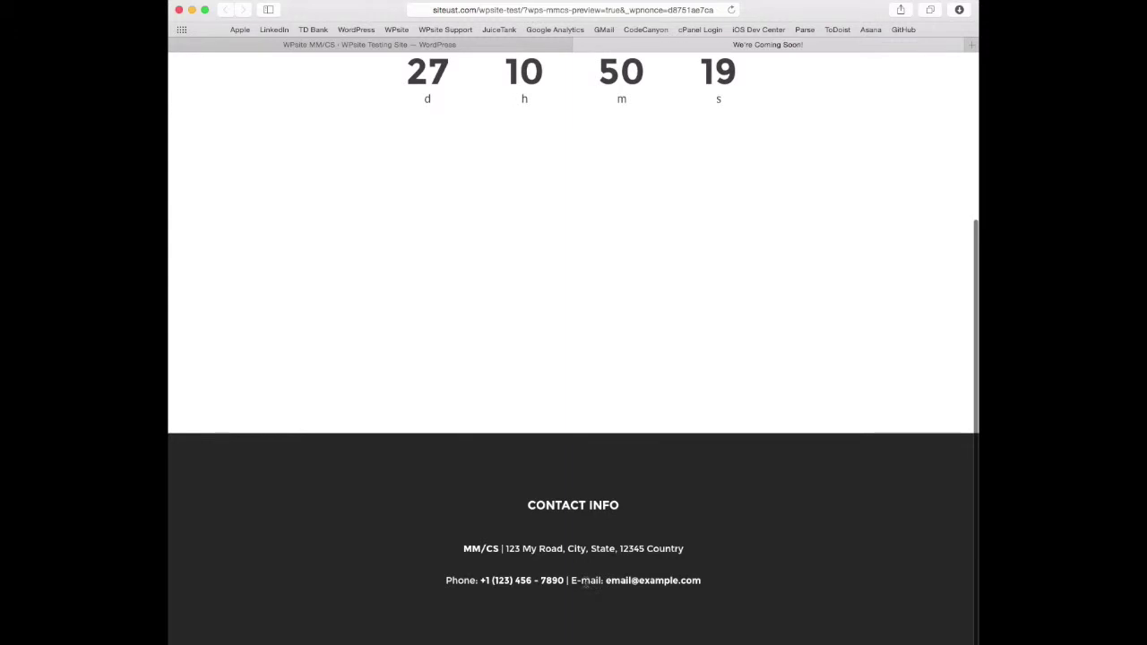
pyautogui.click(524, 44)
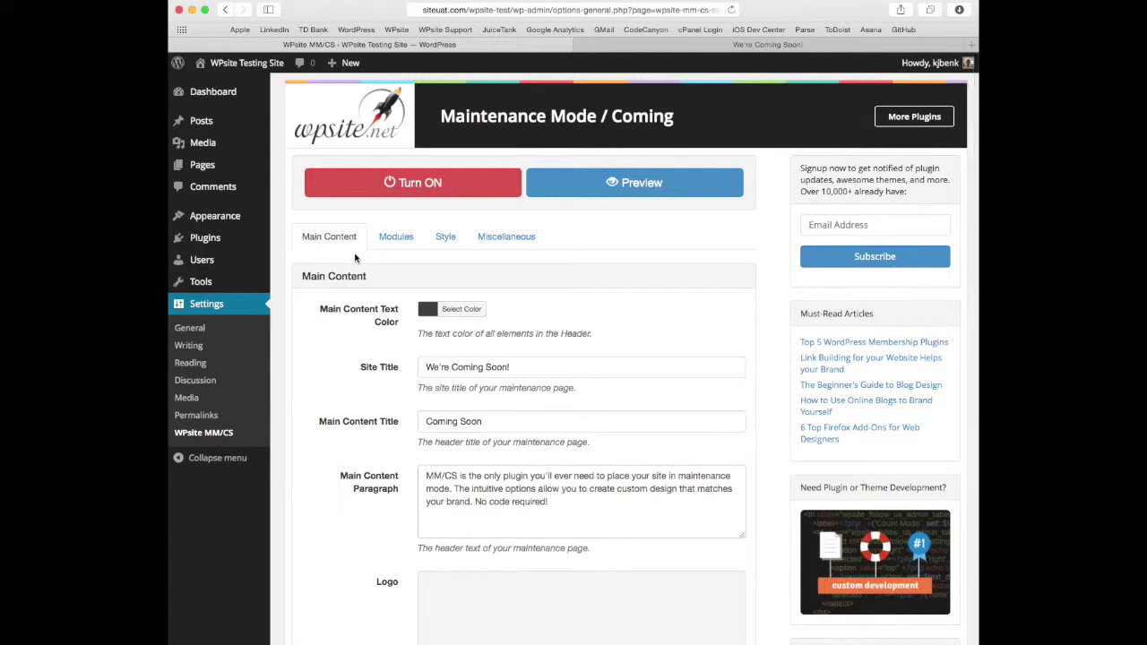
# Compare the text color, site title, content title and content paragraph settings with the matching elements on the preview page
pyautogui.scroll(-3, 355, 258)
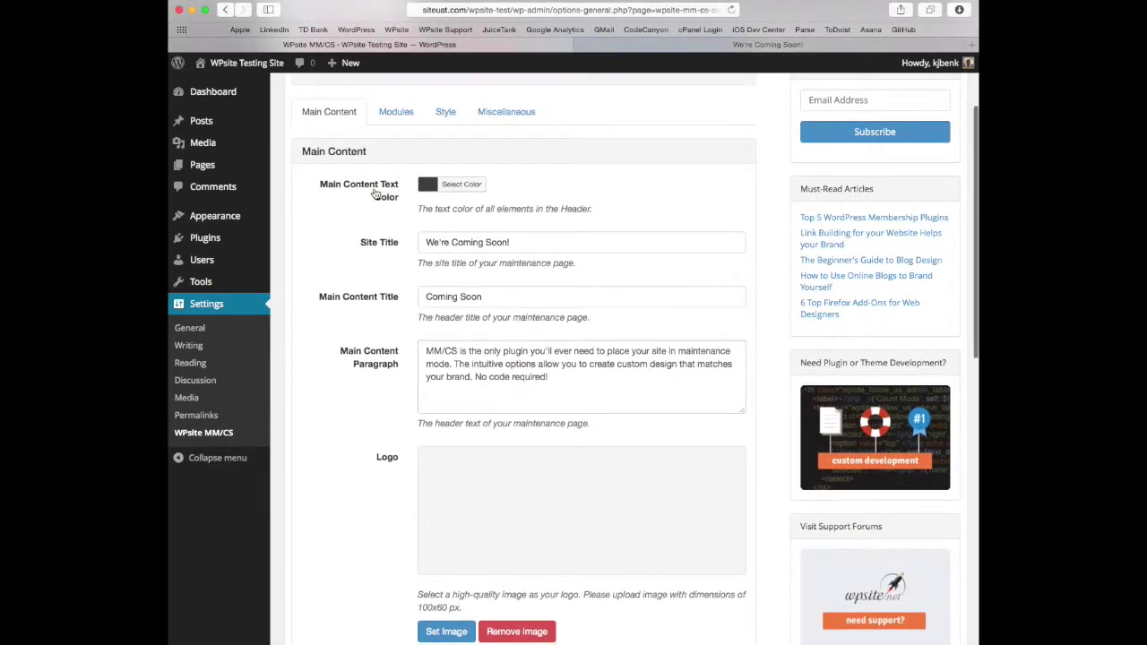
pyautogui.scroll(-1, 343, 195)
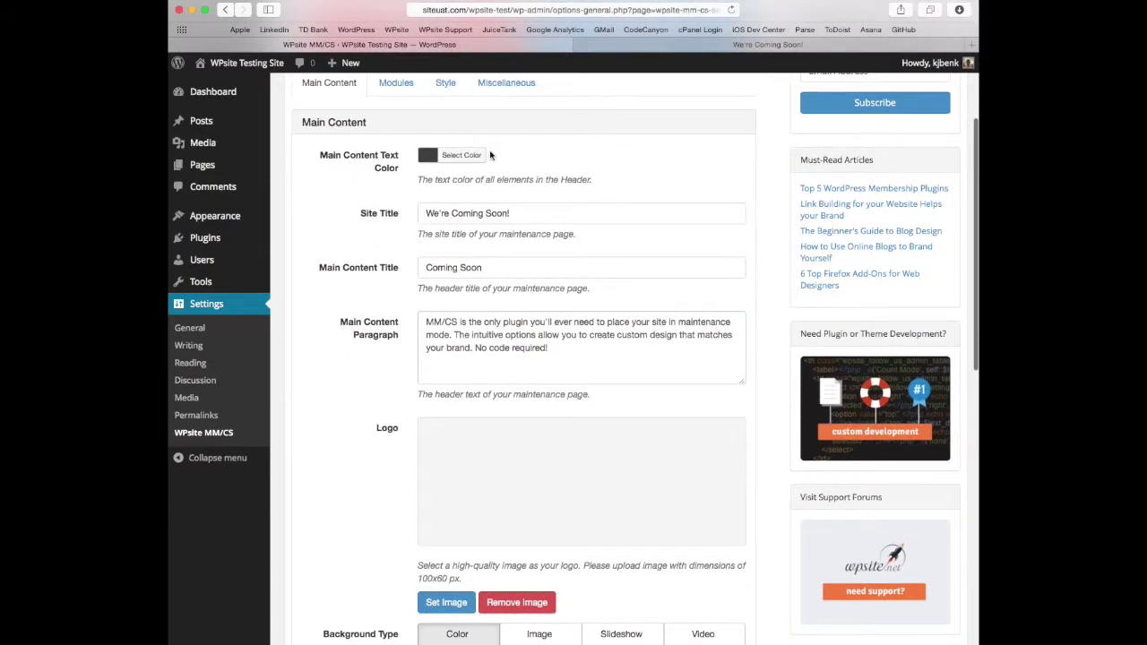
pyautogui.click(637, 42)
pyautogui.scroll(5, 591, 131)
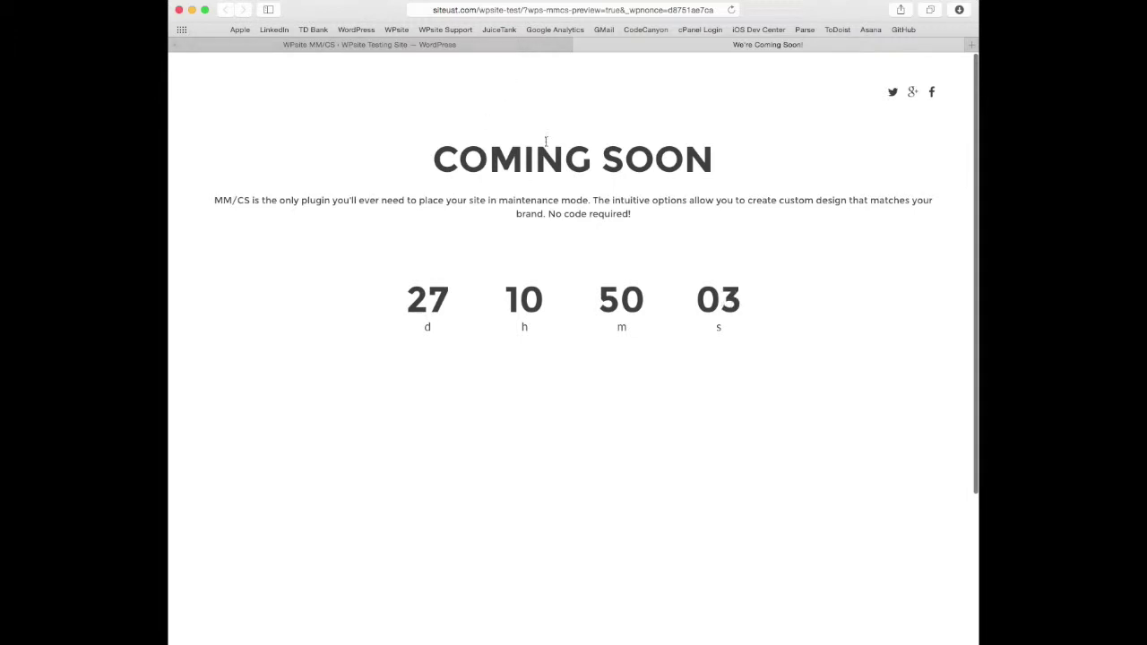
pyautogui.click(535, 42)
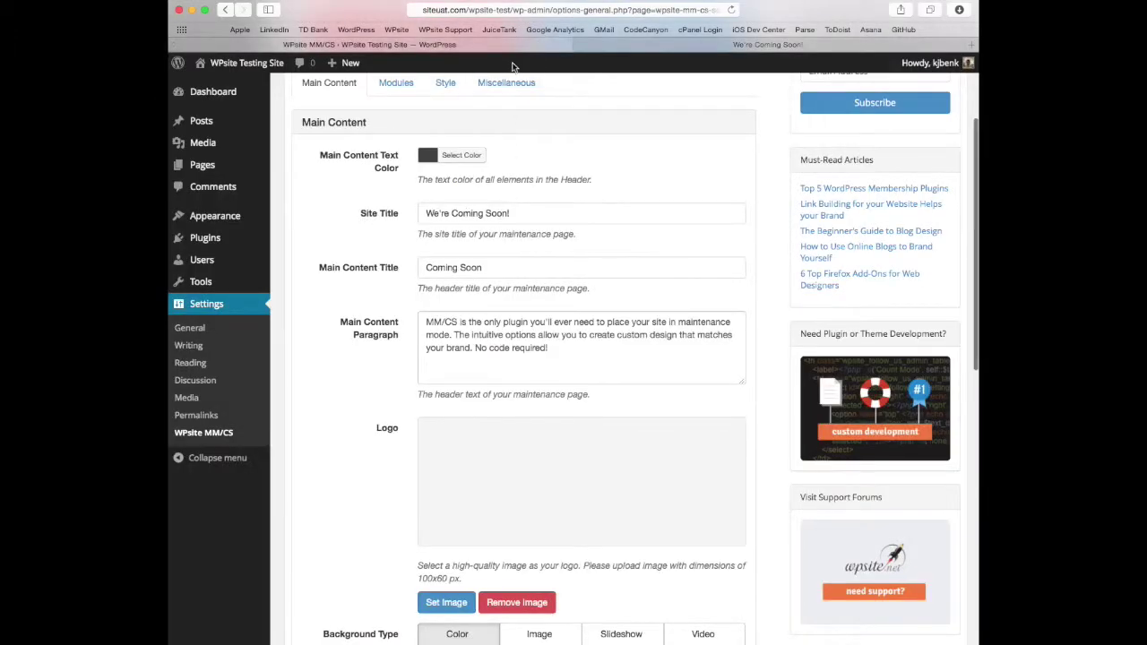
pyautogui.click(768, 46)
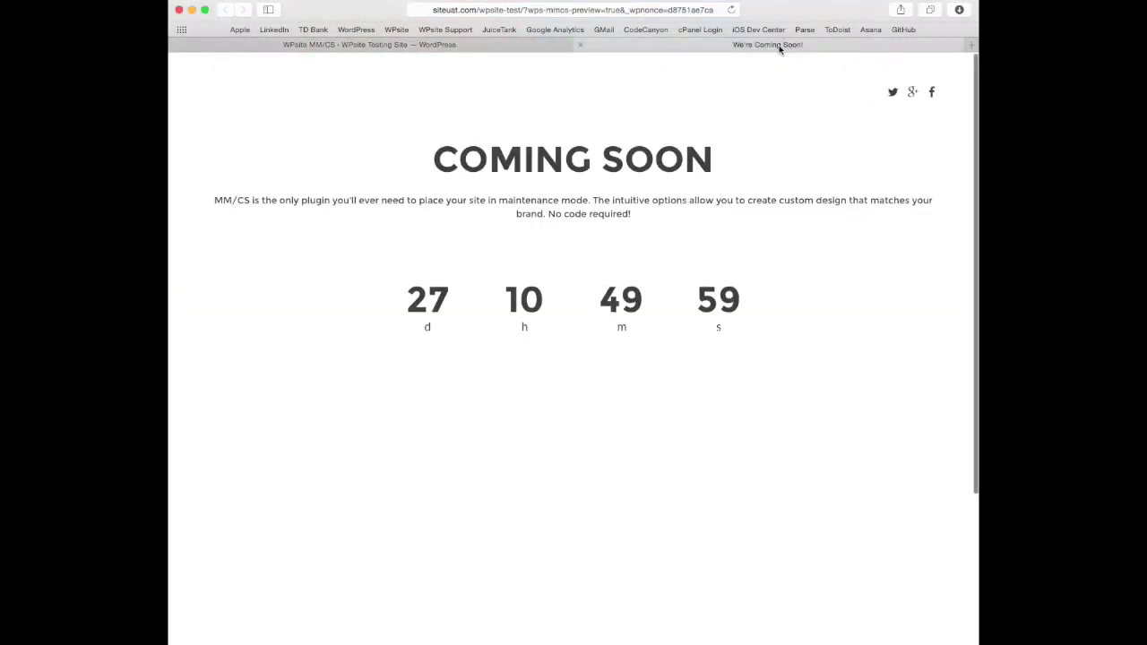
pyautogui.click(556, 42)
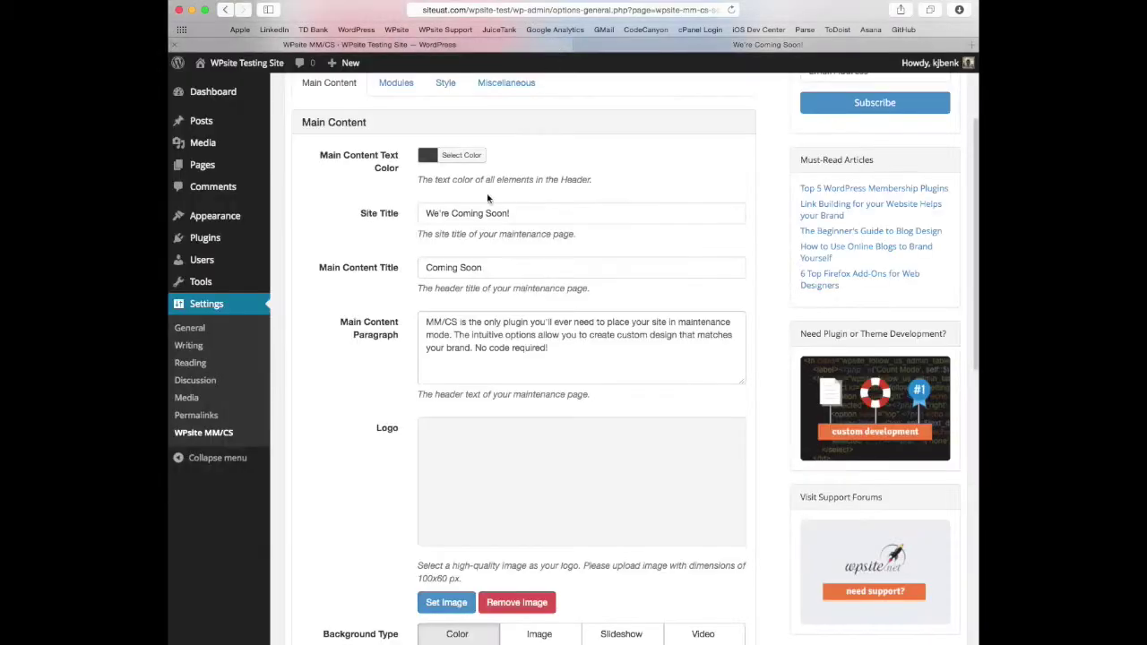
pyautogui.click(622, 44)
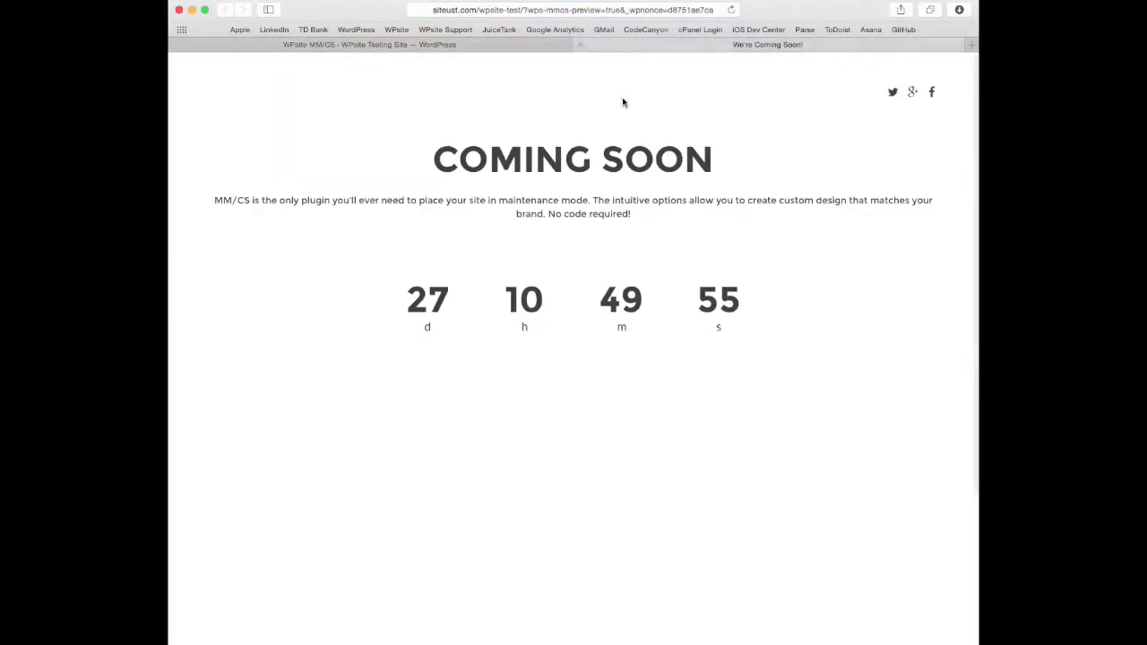
pyautogui.click(486, 45)
pyautogui.moveTo(618, 354); pyautogui.dragTo(404, 315)
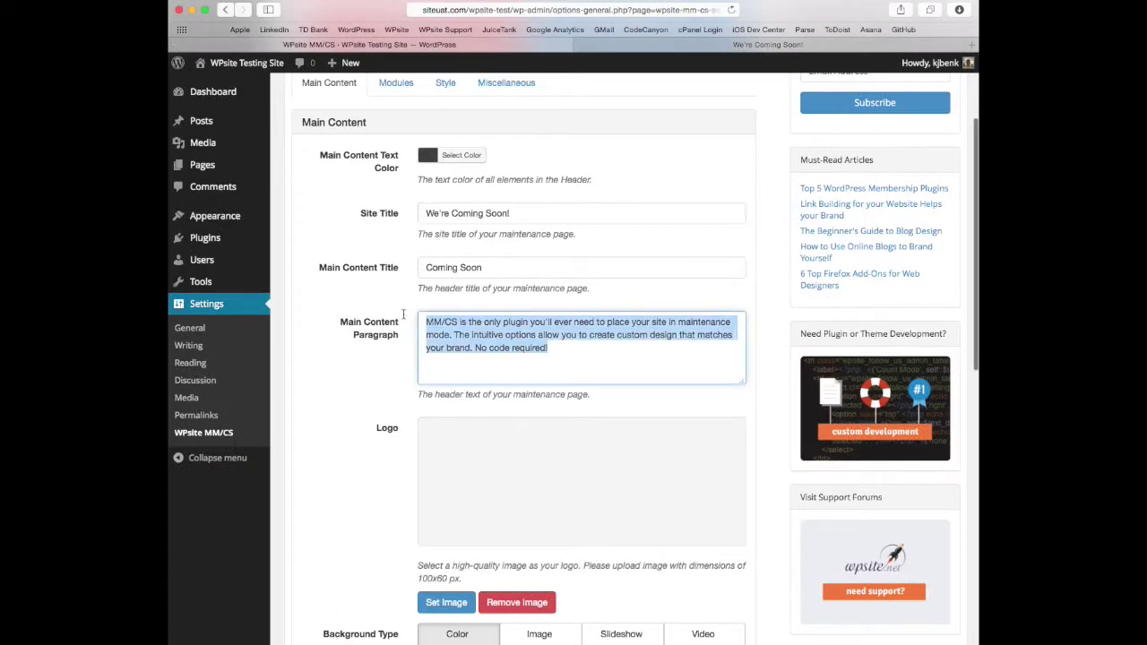
pyautogui.click(676, 47)
pyautogui.moveTo(733, 248); pyautogui.dragTo(213, 200)
pyautogui.click(412, 43)
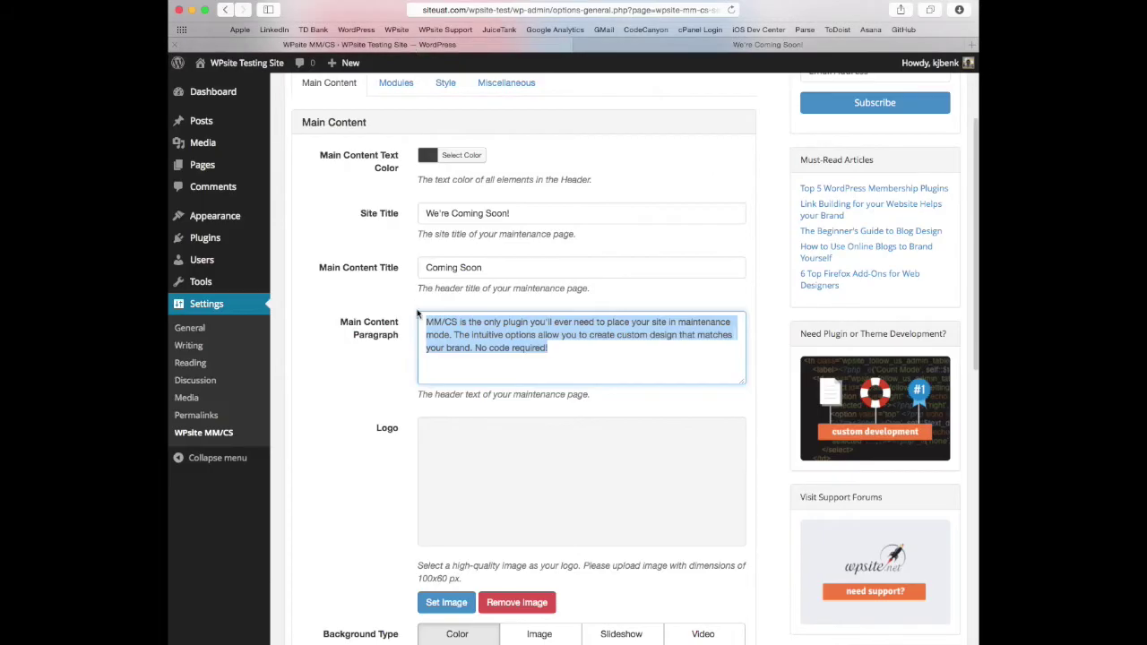
# Set the maintenance page logo to the media library image logo-only-1024x1024.png
pyautogui.click(362, 410)
pyautogui.scroll(-3, 363, 409)
pyautogui.scroll(-2, 363, 409)
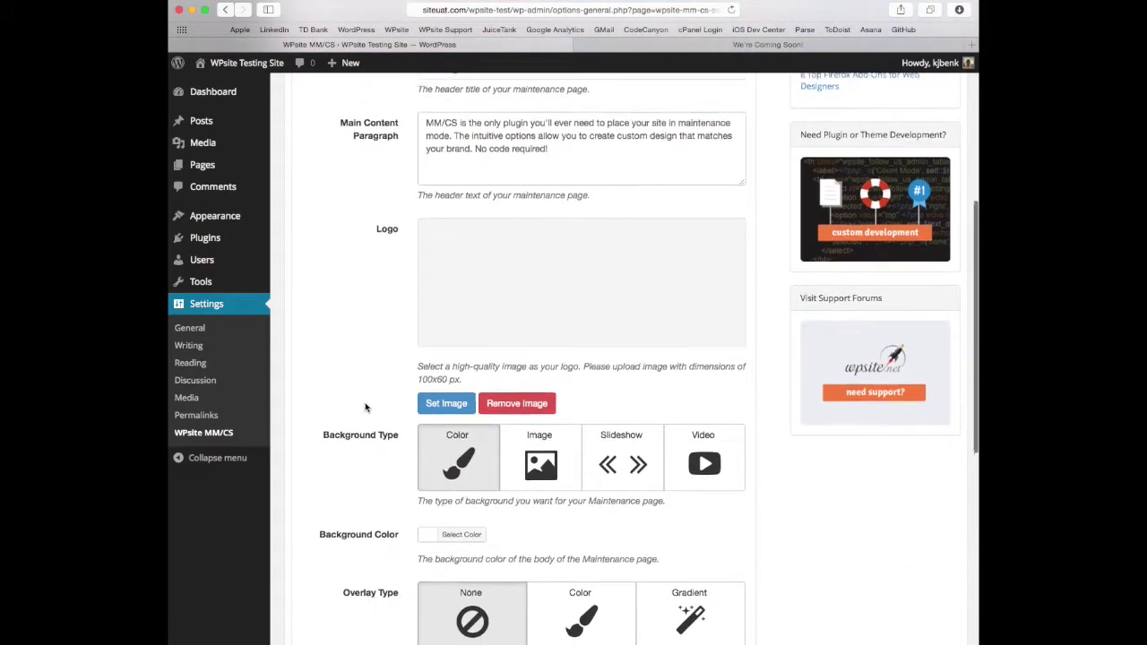
pyautogui.scroll(-2, 357, 380)
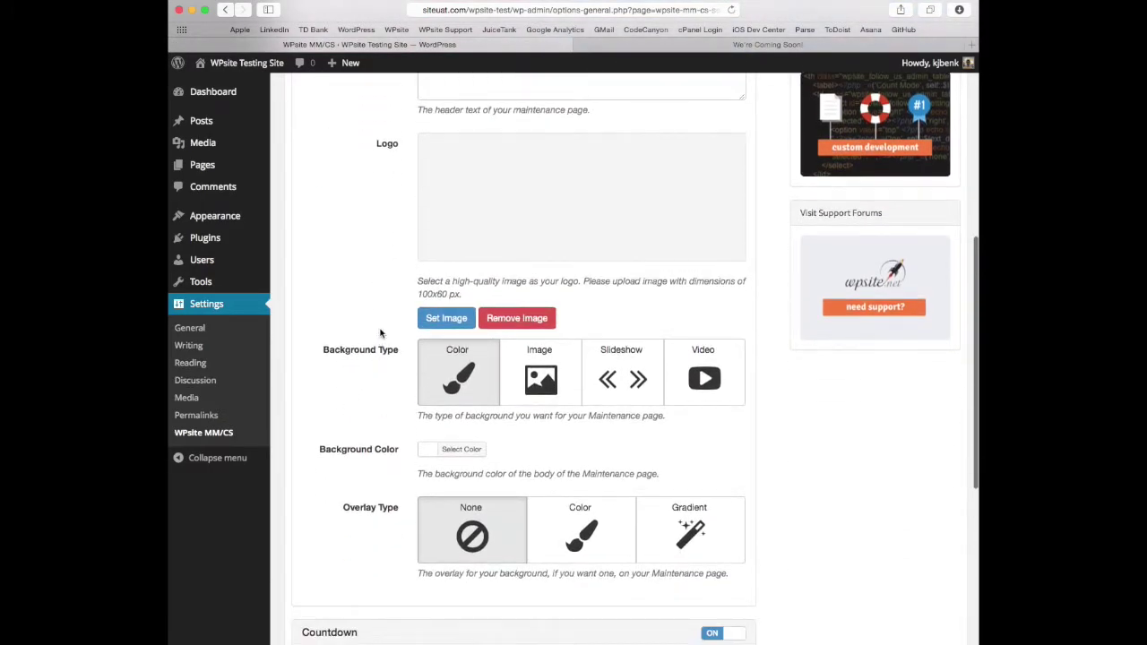
pyautogui.click(445, 318)
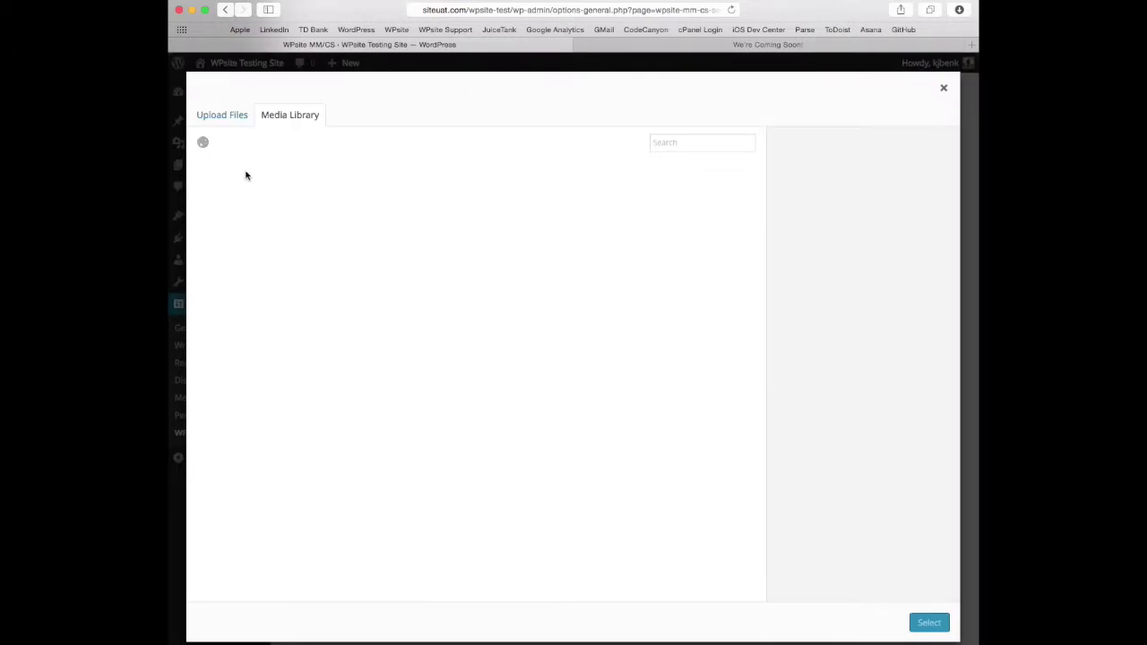
pyautogui.click(237, 193)
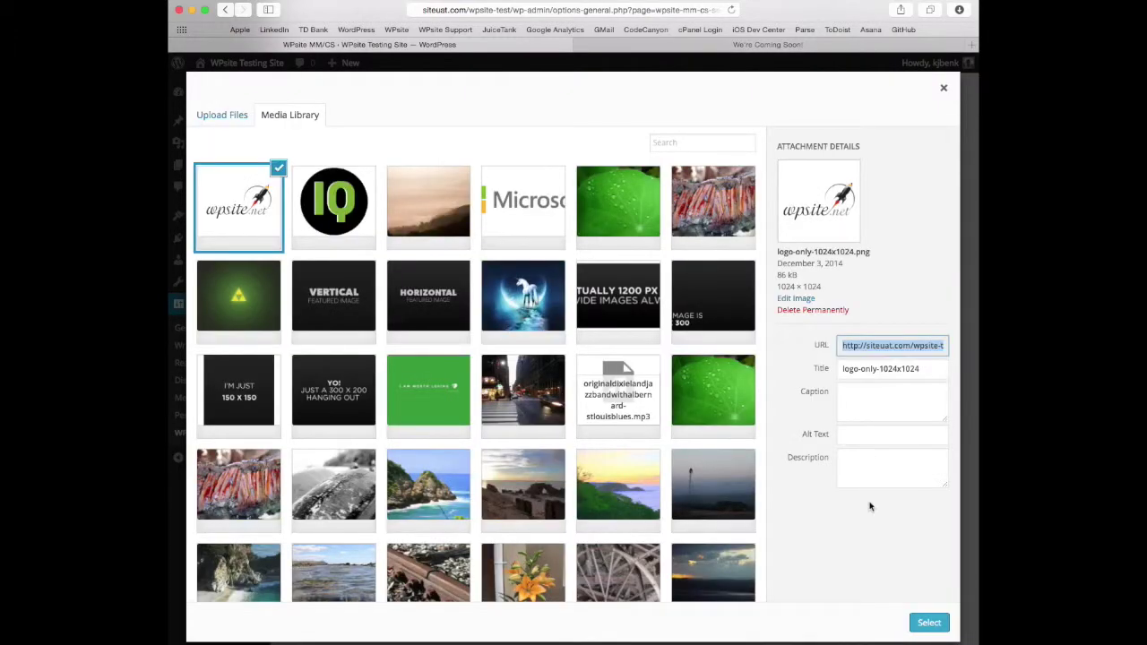
pyautogui.click(924, 622)
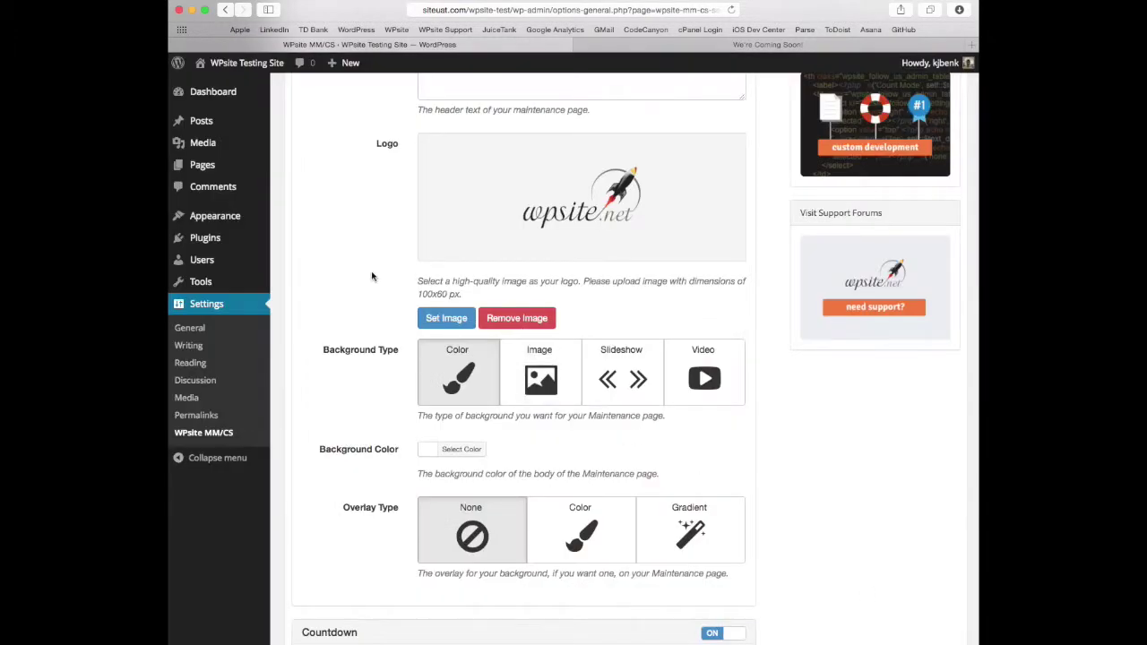
# Change the background type to Image and use the misty hillside photo from the media library as the background
pyautogui.scroll(-2, 369, 270)
pyautogui.scroll(-2, 371, 265)
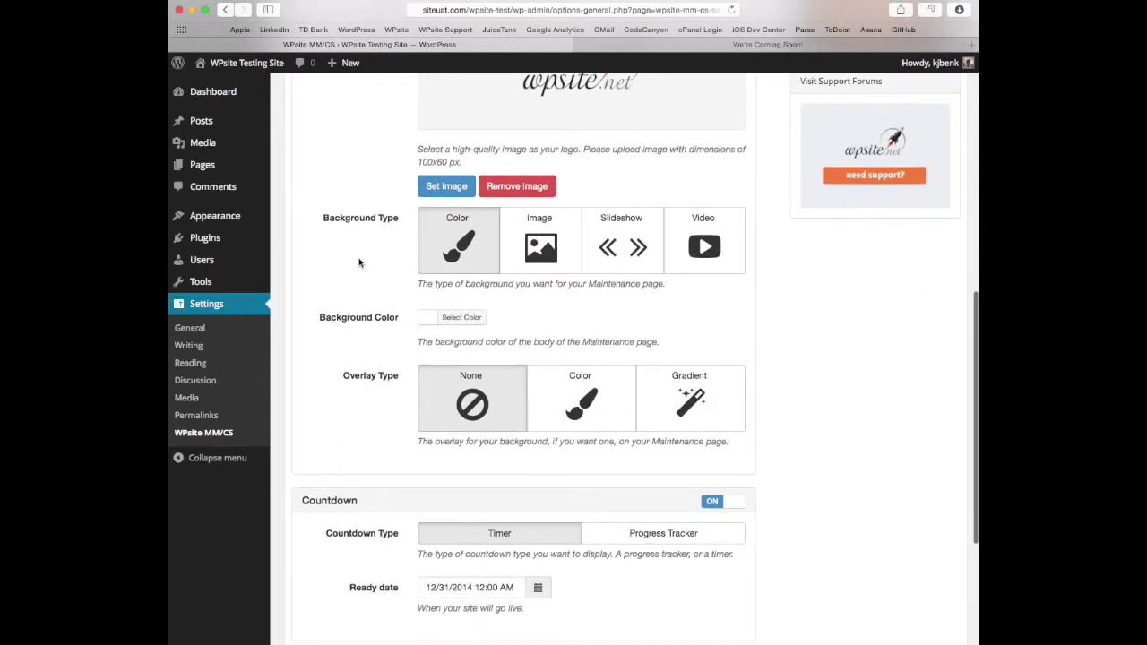
pyautogui.click(542, 257)
pyautogui.scroll(-3, 435, 328)
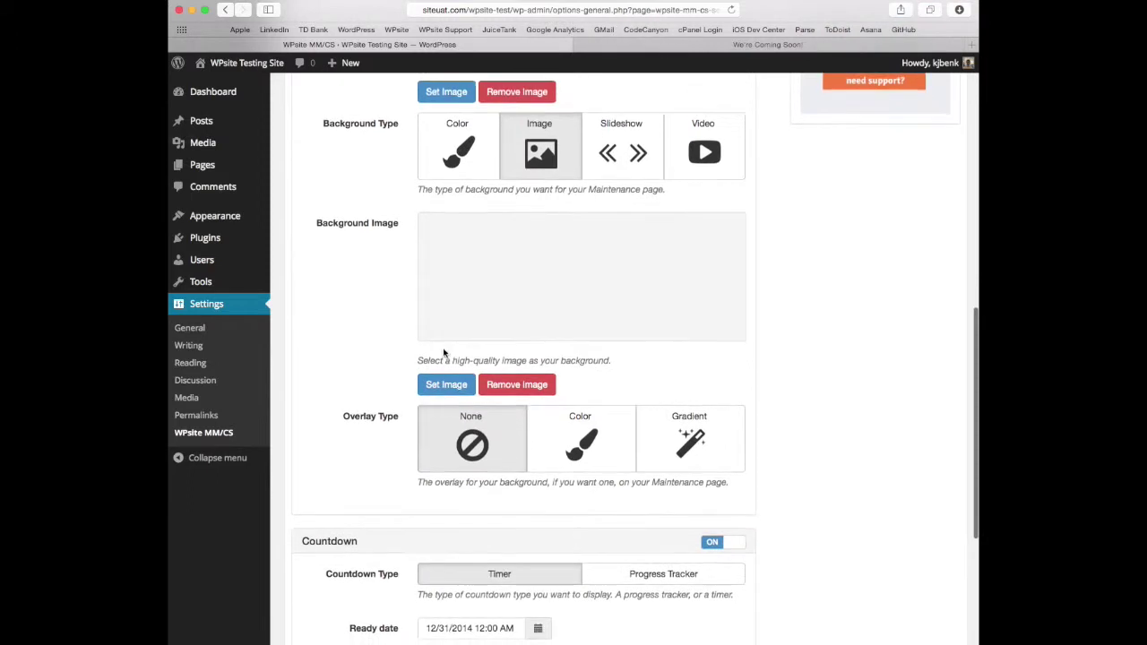
pyautogui.click(439, 383)
pyautogui.click(408, 195)
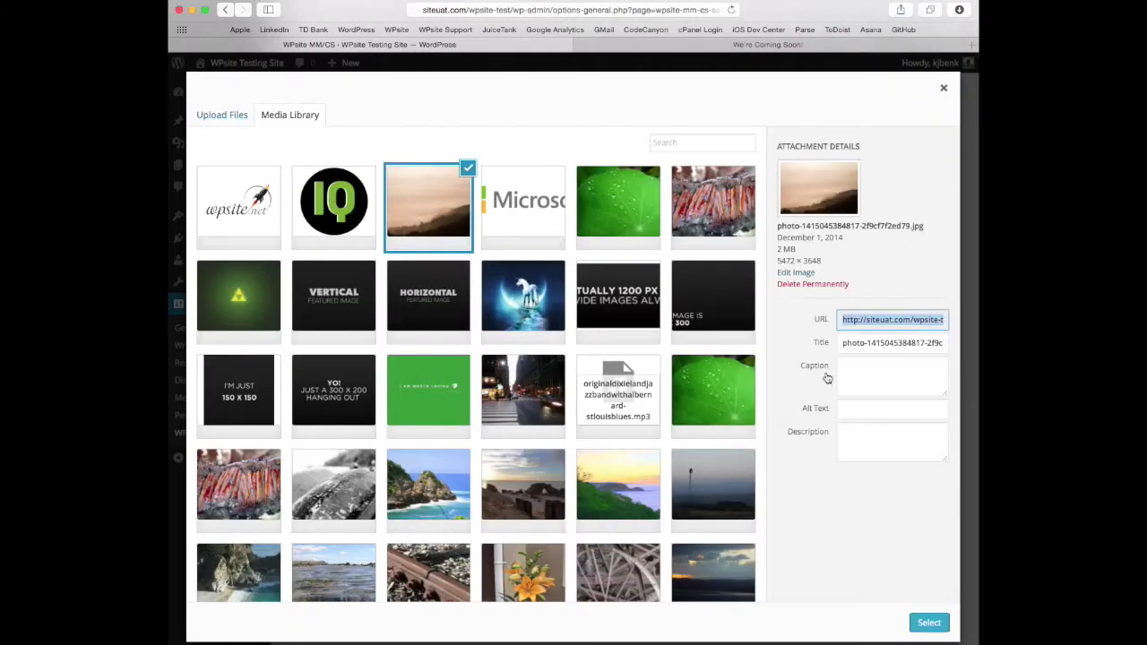
pyautogui.click(928, 621)
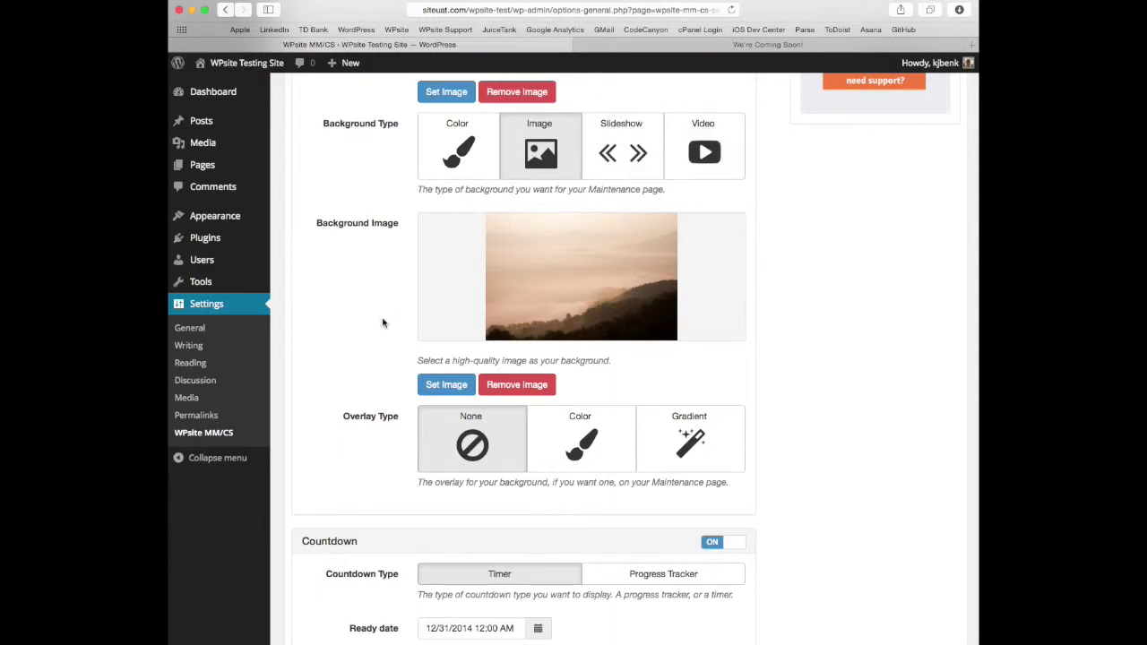
# Try the Color overlay for the background, settle on the Gradient overlay type and review its direction and color options
pyautogui.scroll(-3, 328, 340)
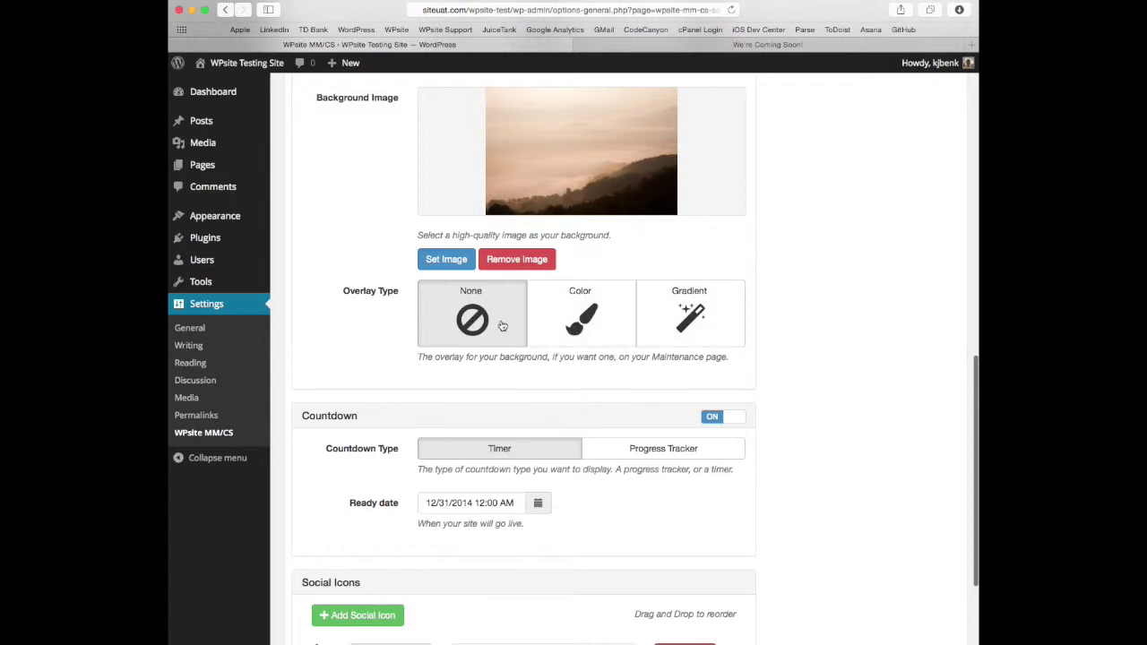
pyautogui.click(568, 323)
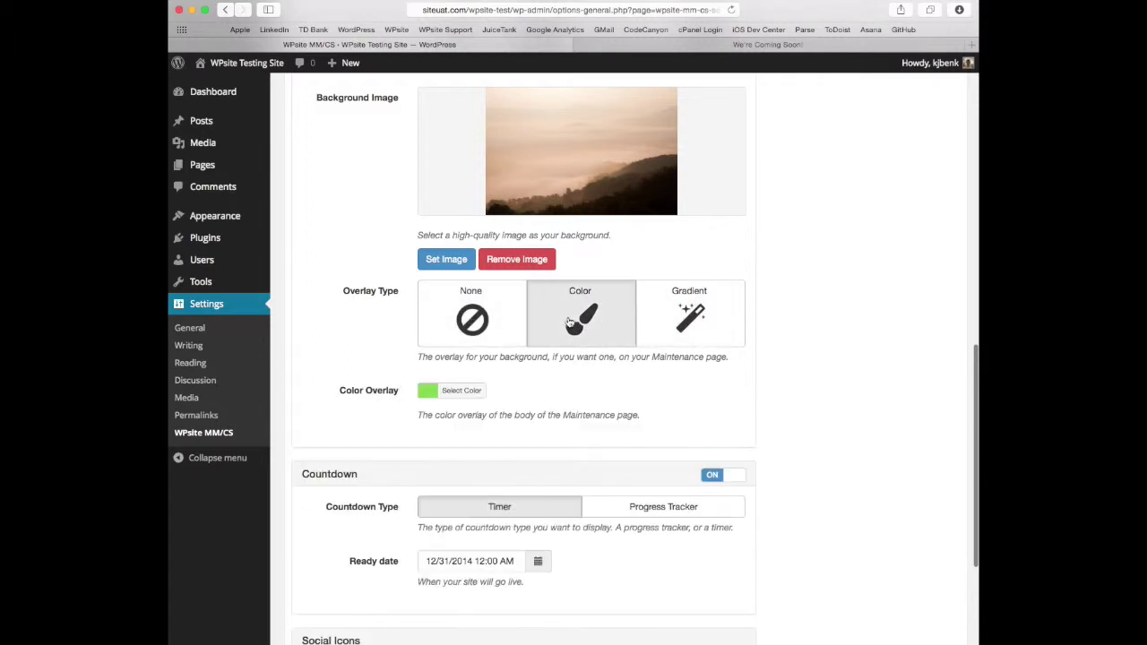
pyautogui.click(677, 315)
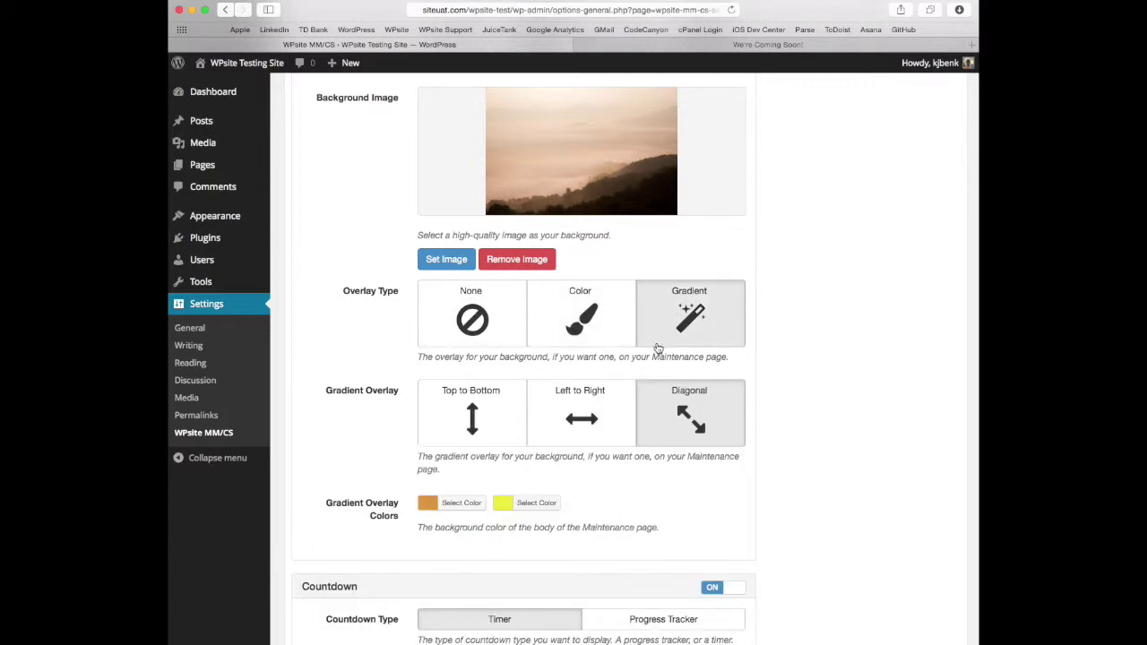
pyautogui.scroll(-1, 415, 462)
pyautogui.scroll(-3, 416, 462)
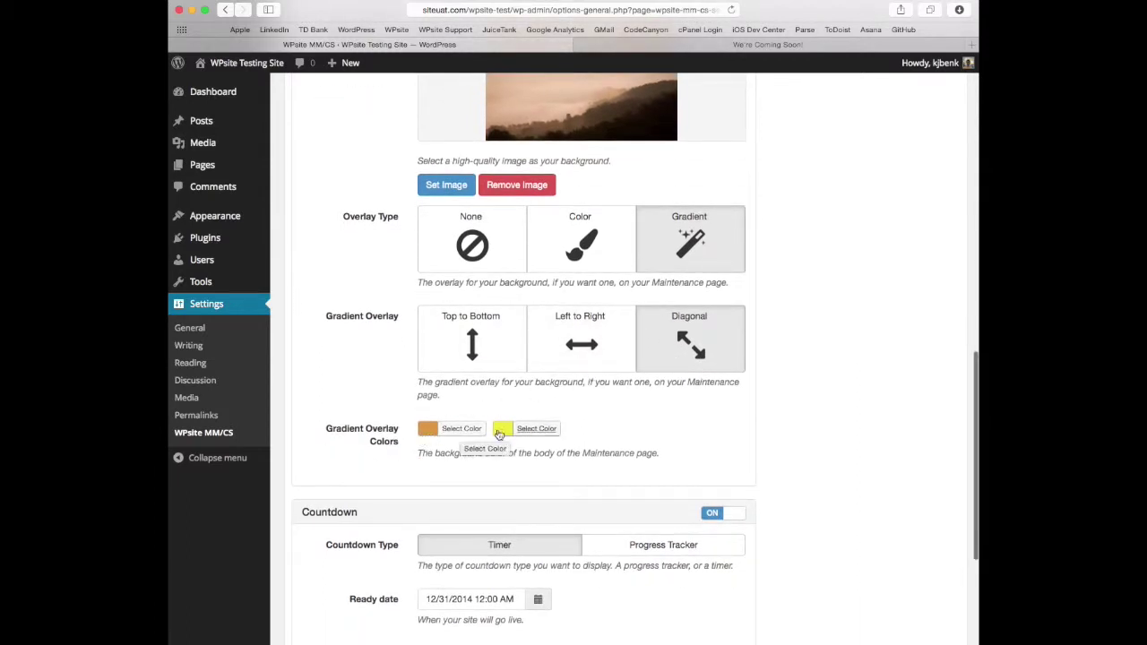
# Switch the countdown type to Progress Tracker and check its start date and ready date fields
pyautogui.scroll(-10, 358, 453)
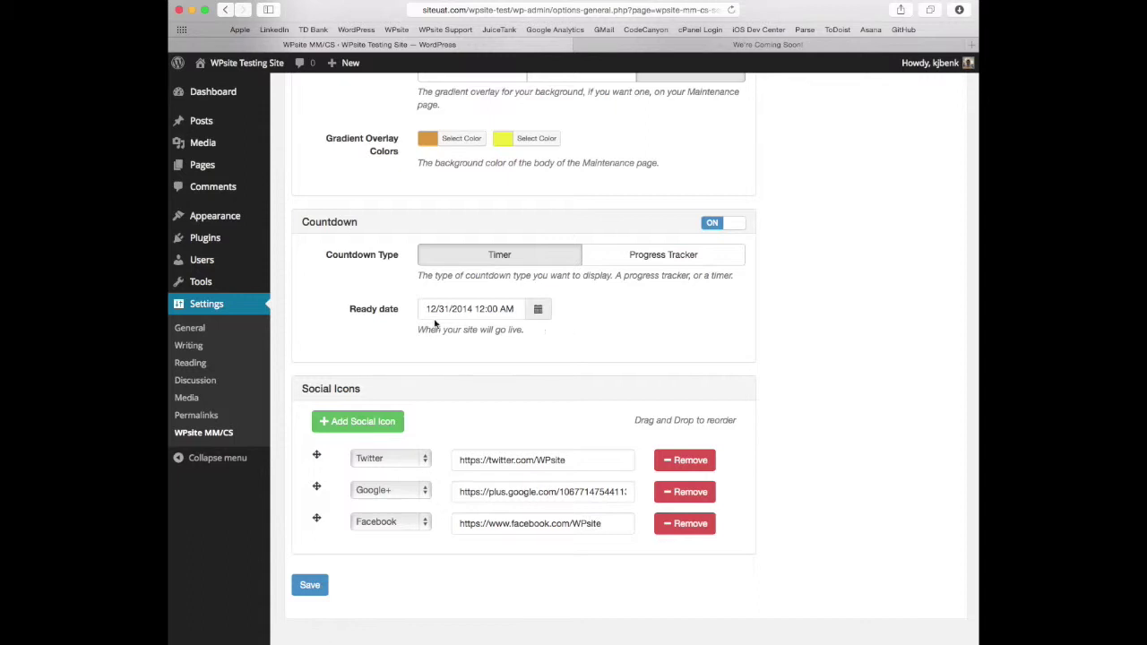
pyautogui.click(593, 260)
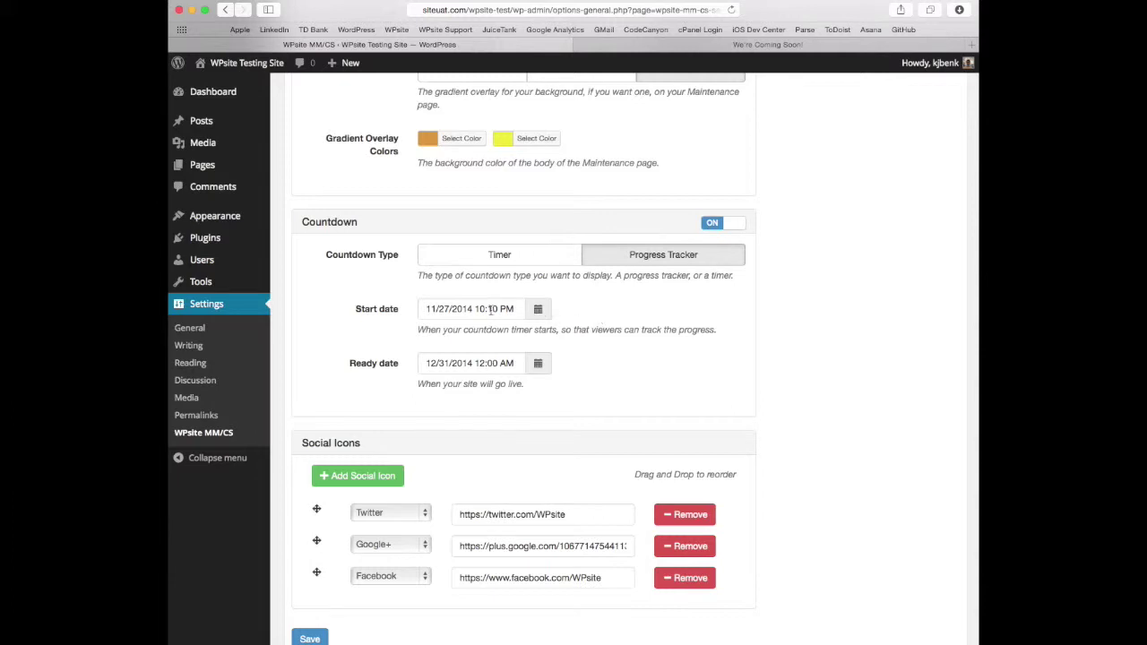
pyautogui.click(431, 308)
pyautogui.click(442, 363)
pyautogui.click(476, 363)
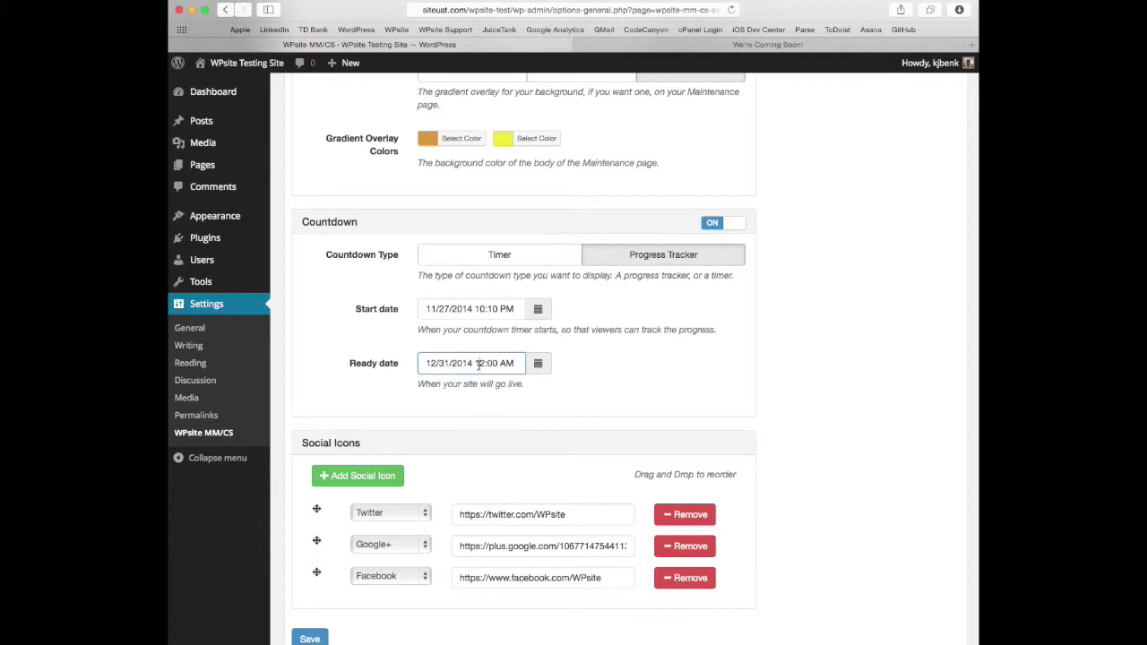
pyautogui.click(600, 376)
# Review the available social networks, add three social icons and move one new Delicious entry to the top of the list
pyautogui.scroll(-2, 592, 381)
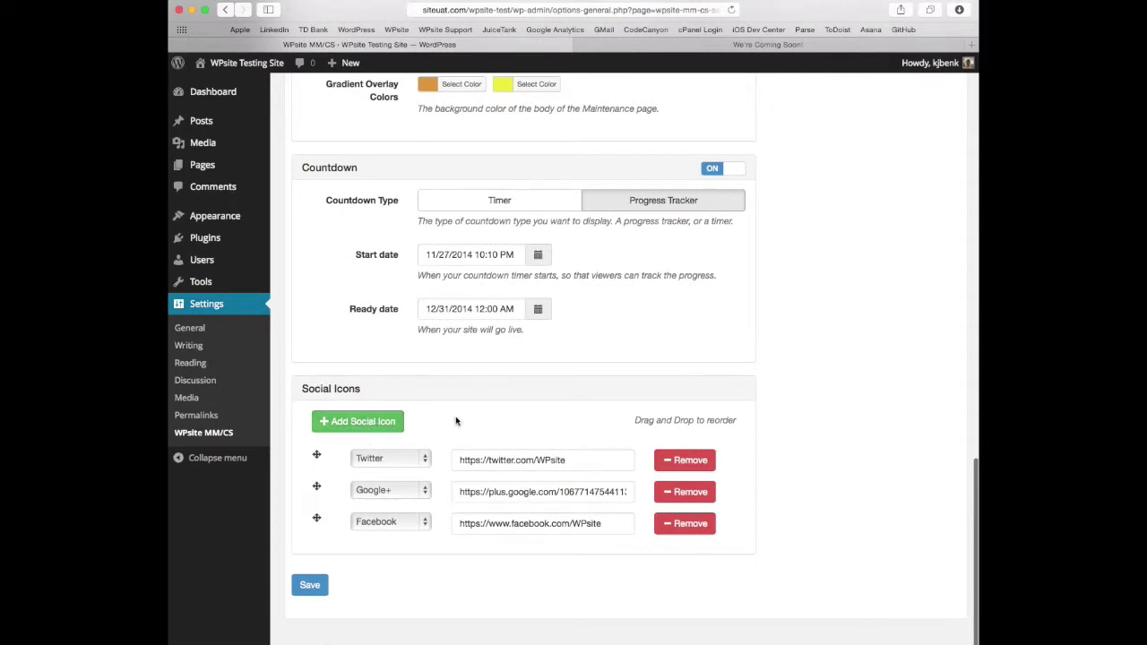
pyautogui.click(388, 460)
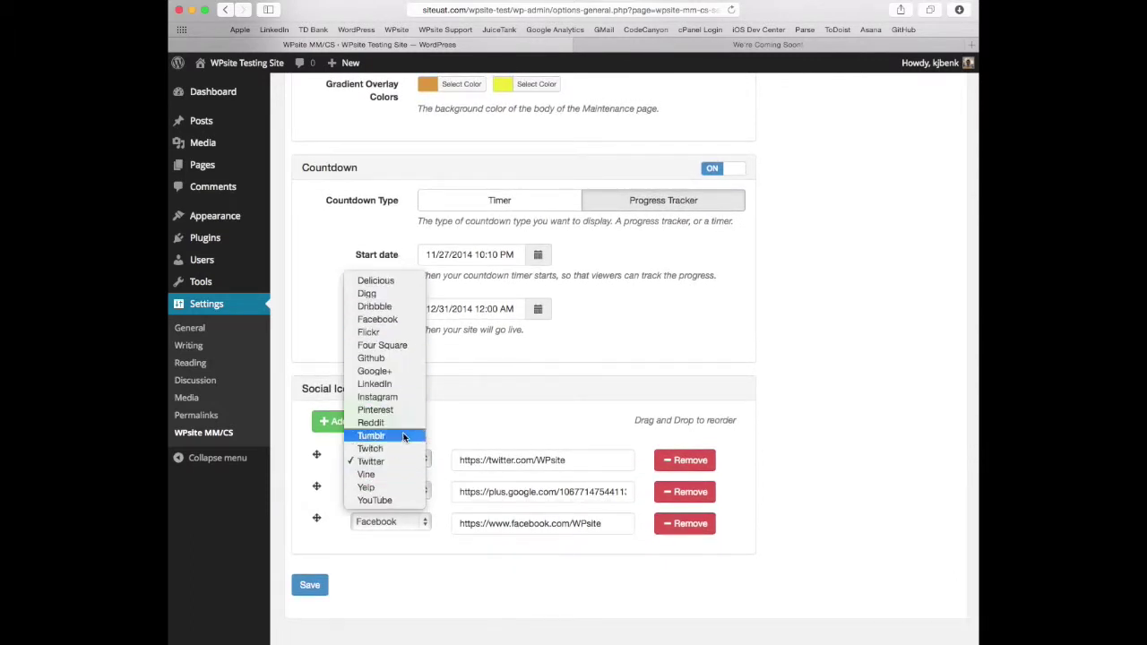
pyautogui.click(459, 417)
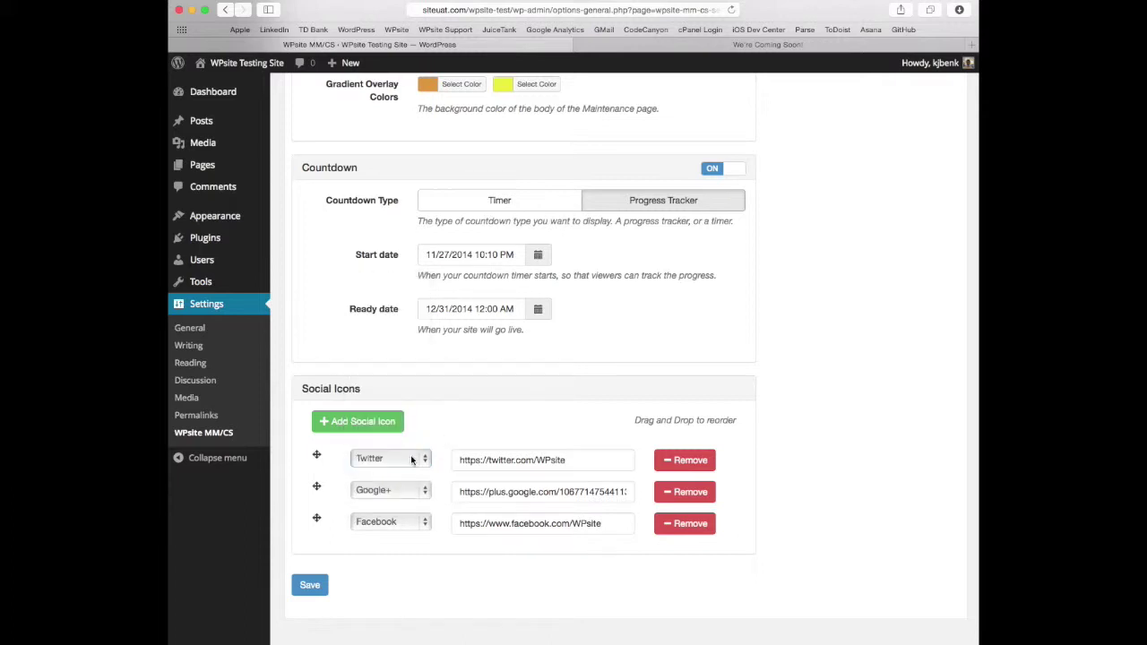
pyautogui.click(366, 428)
pyautogui.click(367, 428)
pyautogui.click(367, 428)
pyautogui.scroll(-2, 366, 432)
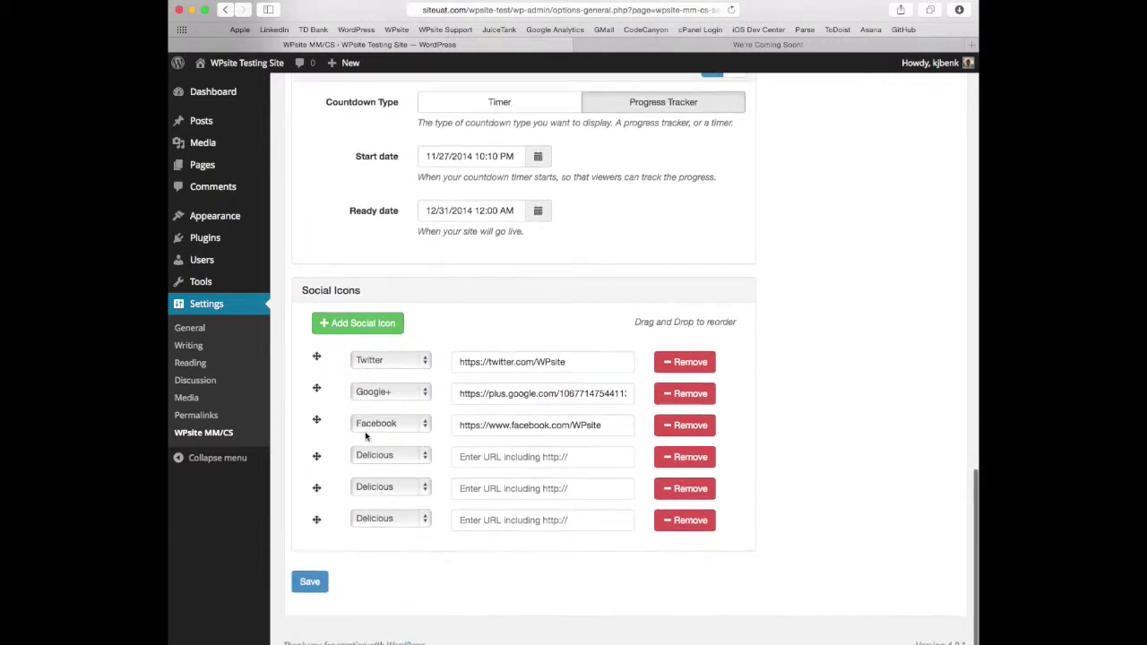
pyautogui.moveTo(320, 461); pyautogui.dragTo(321, 400)
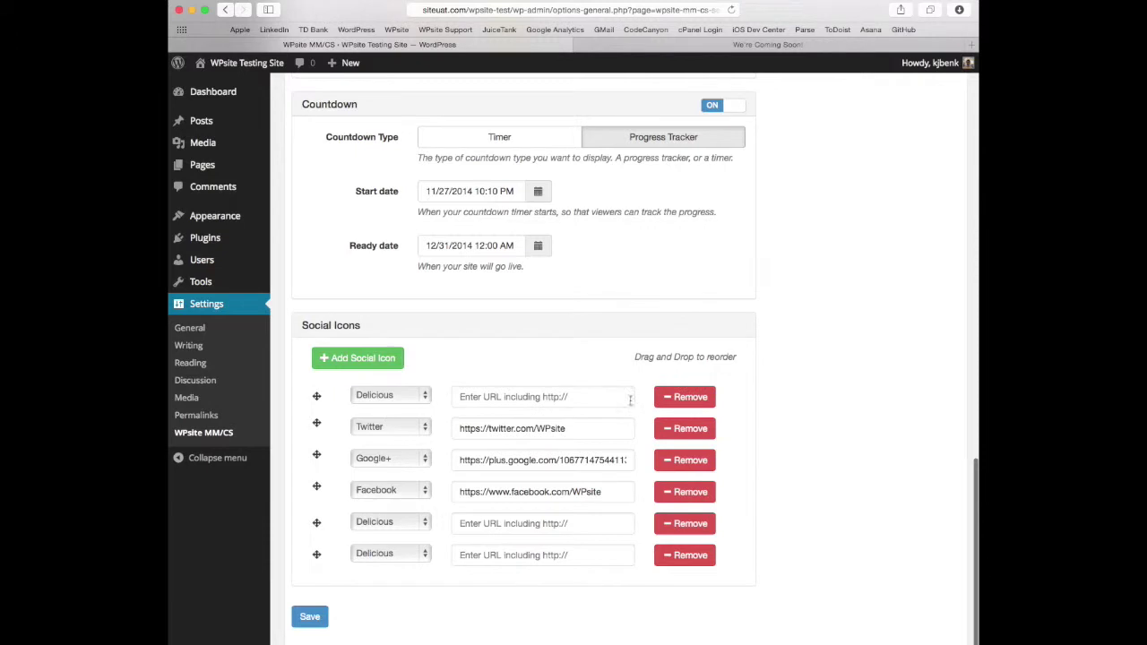
# Remove the three empty Delicious entries from the social icons list and save the settings
pyautogui.click(685, 397)
pyautogui.click(695, 493)
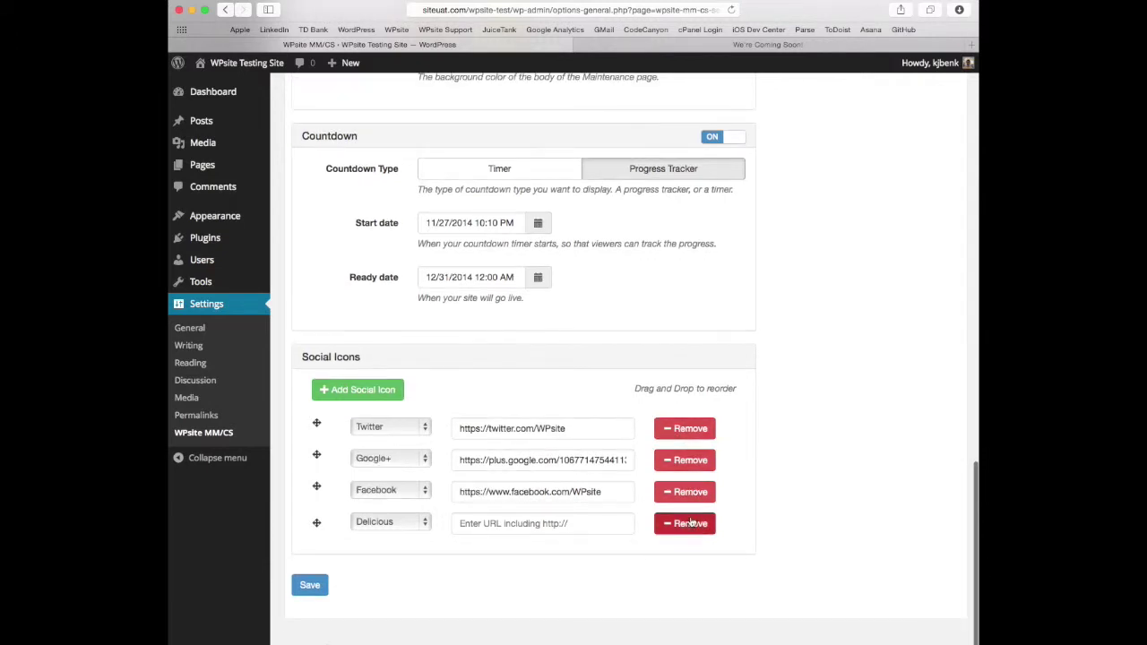
pyautogui.click(685, 524)
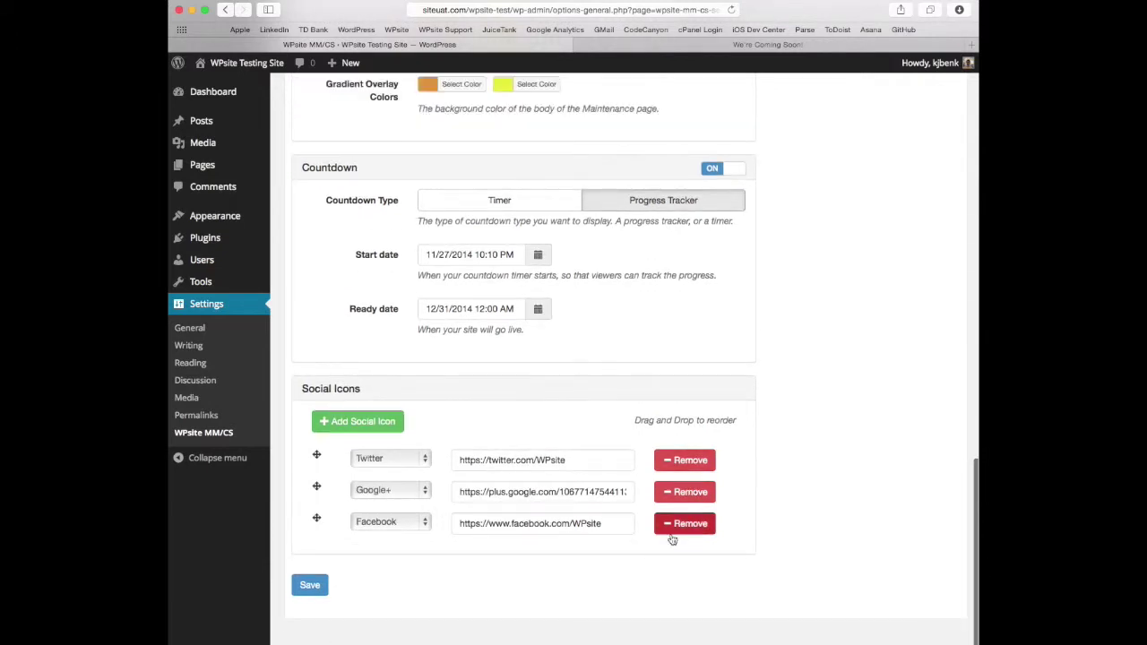
pyautogui.click(318, 586)
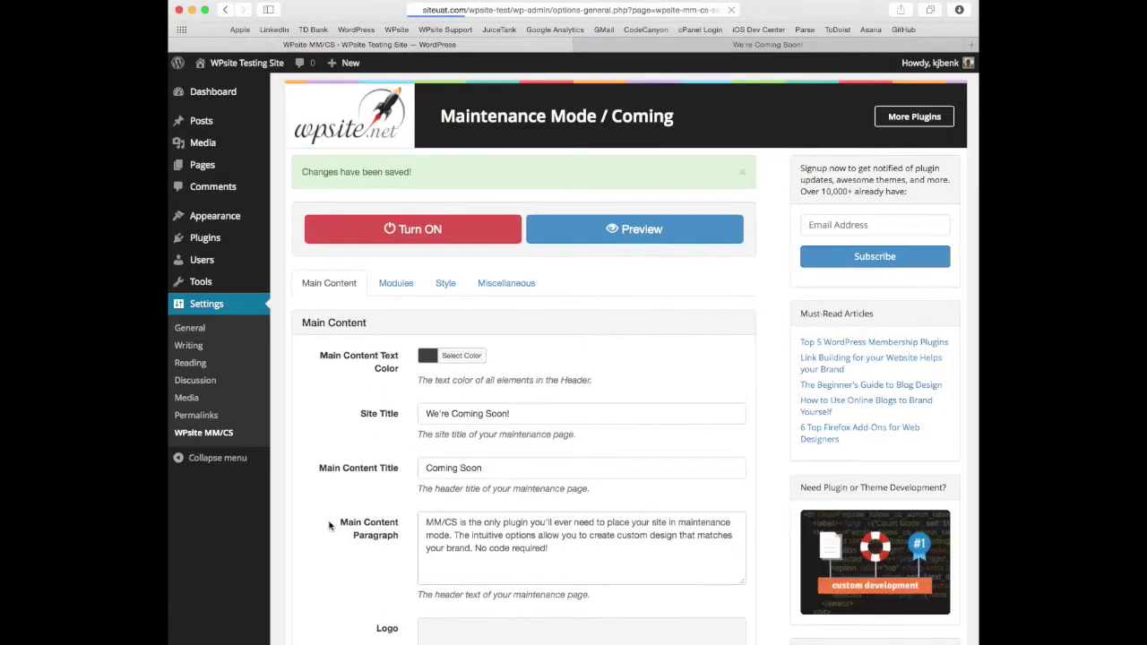
# Preview the Coming Soon page with the saved settings and look over its logo, background, countdown and social icons
pyautogui.click(582, 228)
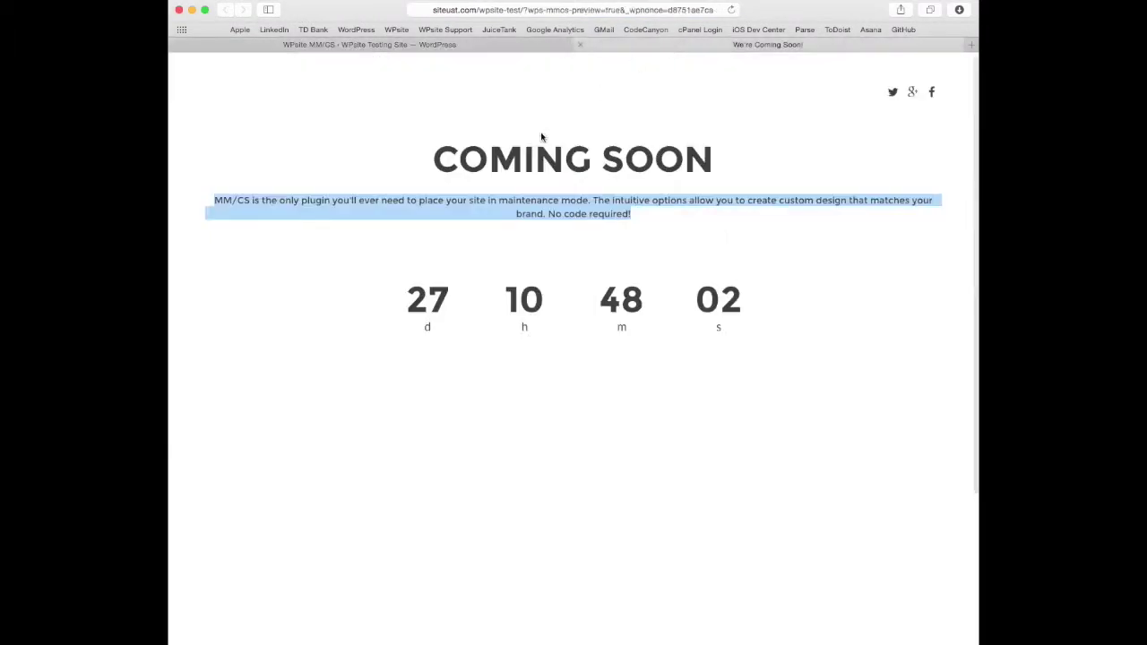
pyautogui.click(307, 160)
pyautogui.press('super+r')
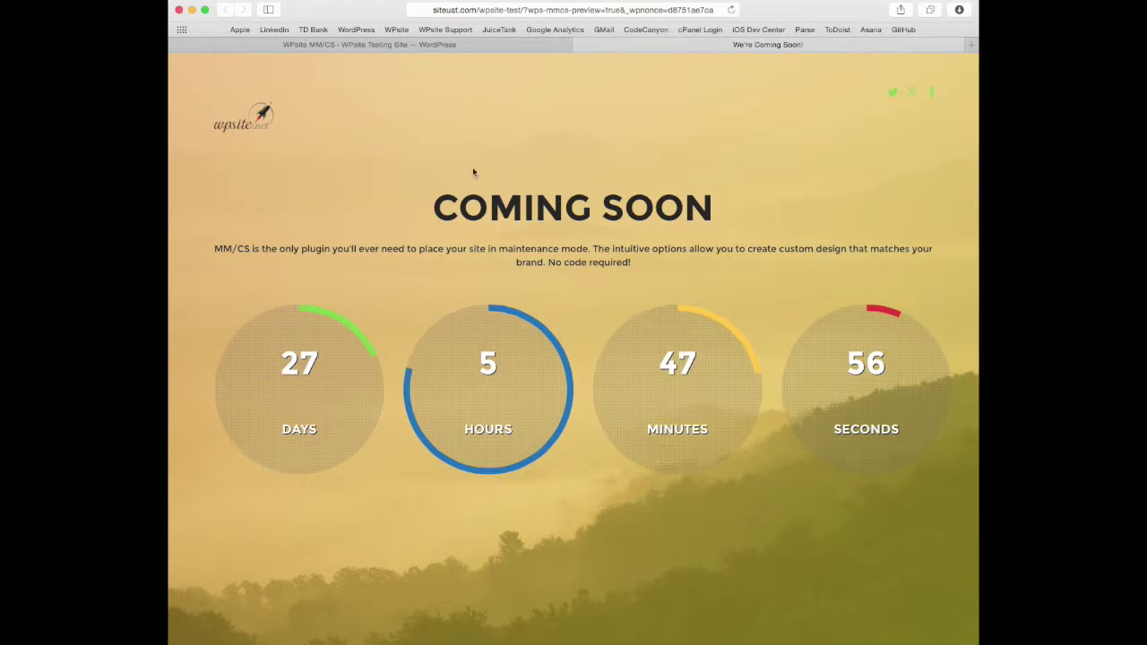
pyautogui.scroll(-2, 349, 183)
pyautogui.scroll(2, 348, 196)
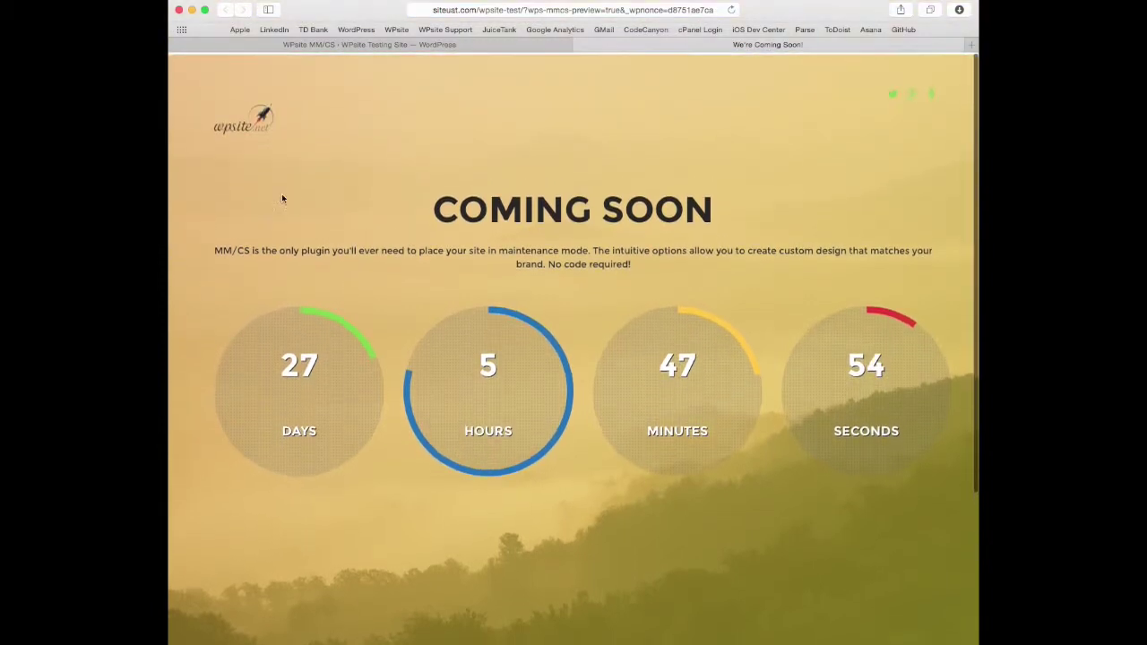
pyautogui.scroll(-5, 648, 284)
pyautogui.scroll(5, 640, 293)
# In the plugin's Modules settings, move the Coming Soon content panel below the All-In-One Plugin panel and enable Content Panels
pyautogui.click(422, 45)
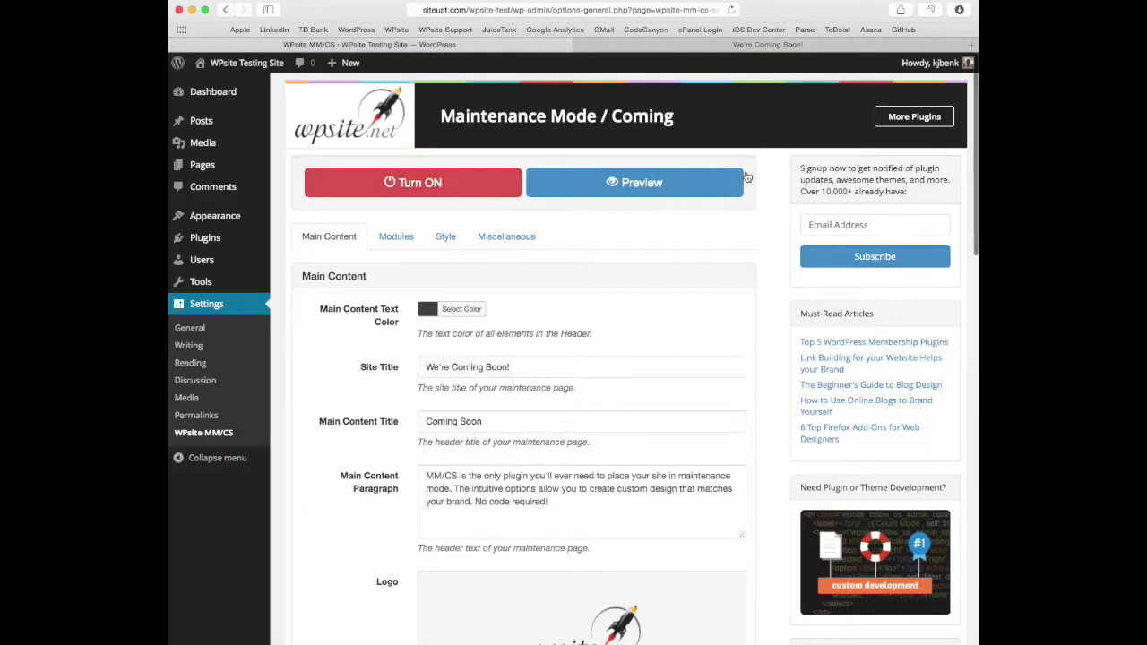
pyautogui.click(391, 243)
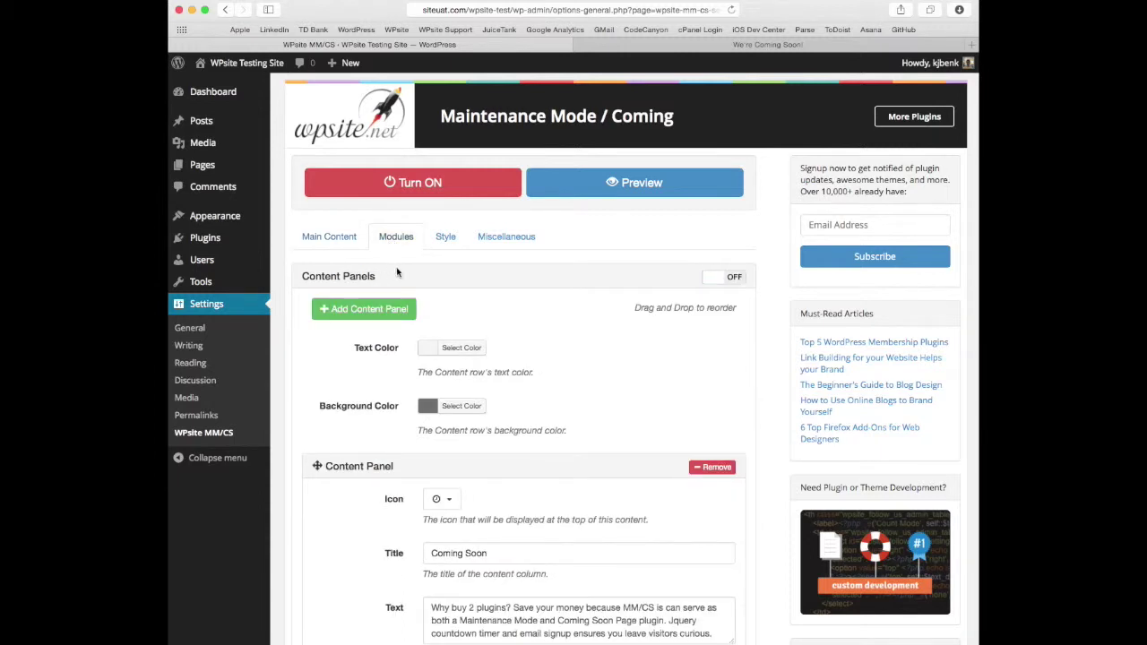
pyautogui.scroll(-2, 424, 276)
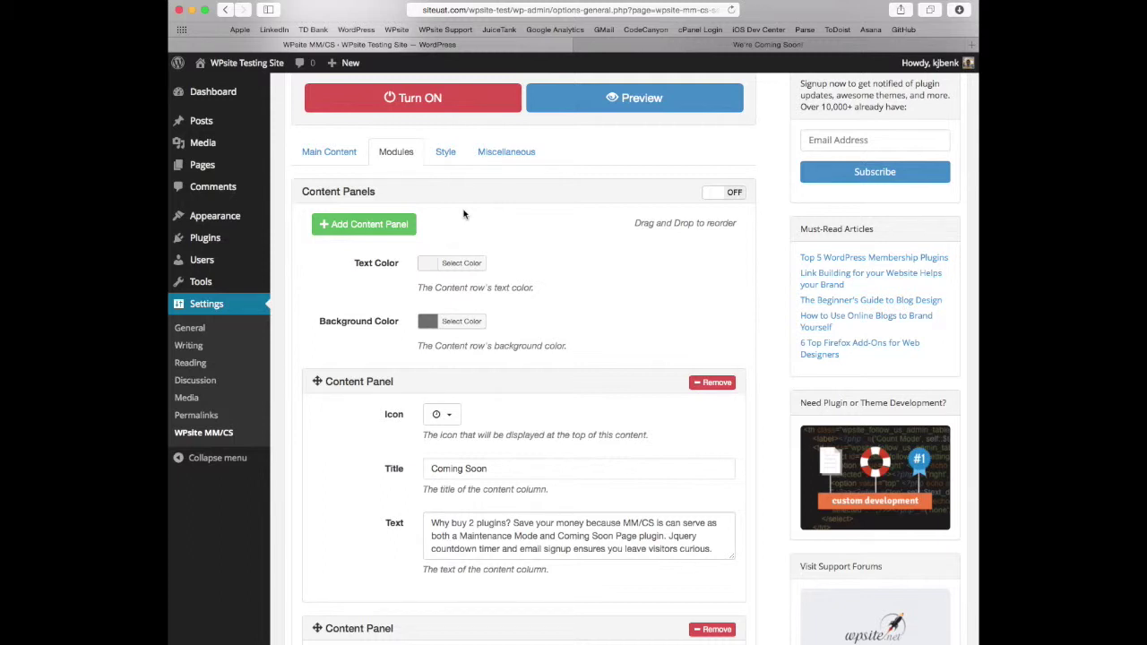
pyautogui.scroll(-5, 528, 280)
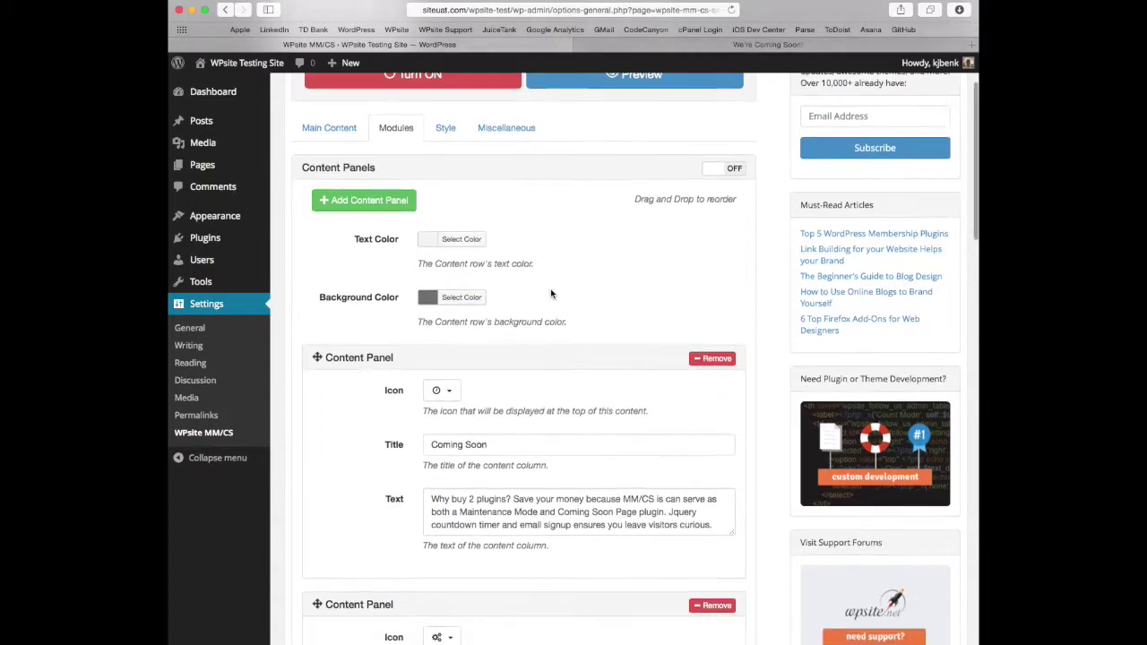
pyautogui.scroll(-7, 544, 300)
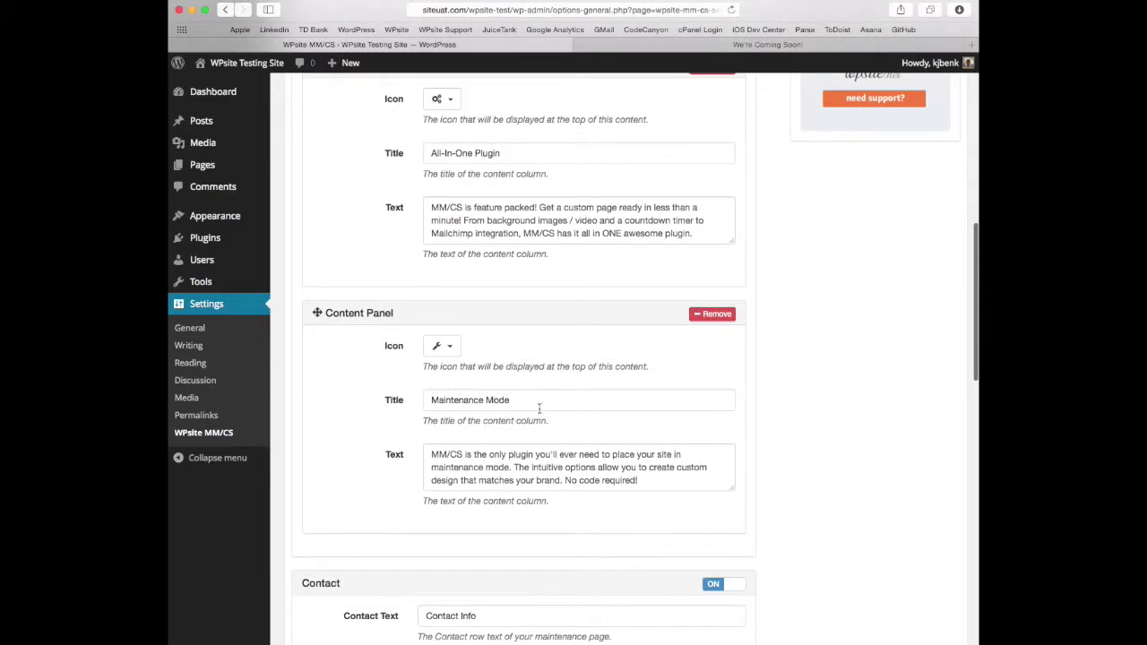
pyautogui.scroll(9, 541, 409)
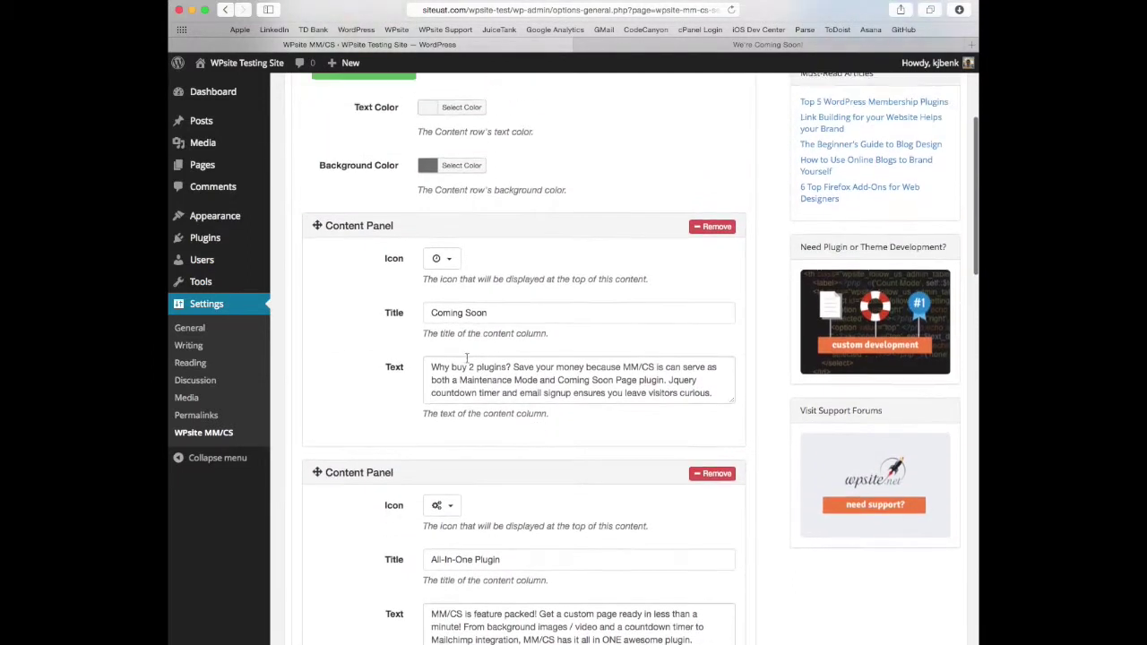
pyautogui.moveTo(317, 236); pyautogui.dragTo(325, 555)
pyautogui.scroll(-1, 432, 350)
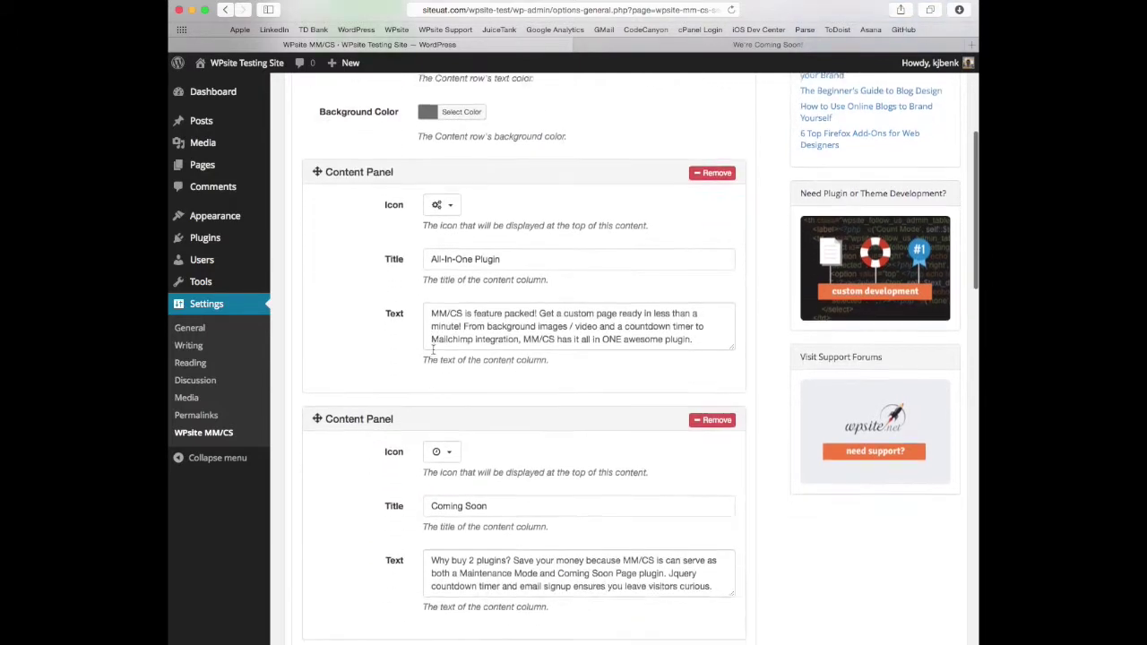
pyautogui.scroll(-3, 433, 349)
pyautogui.scroll(6, 437, 273)
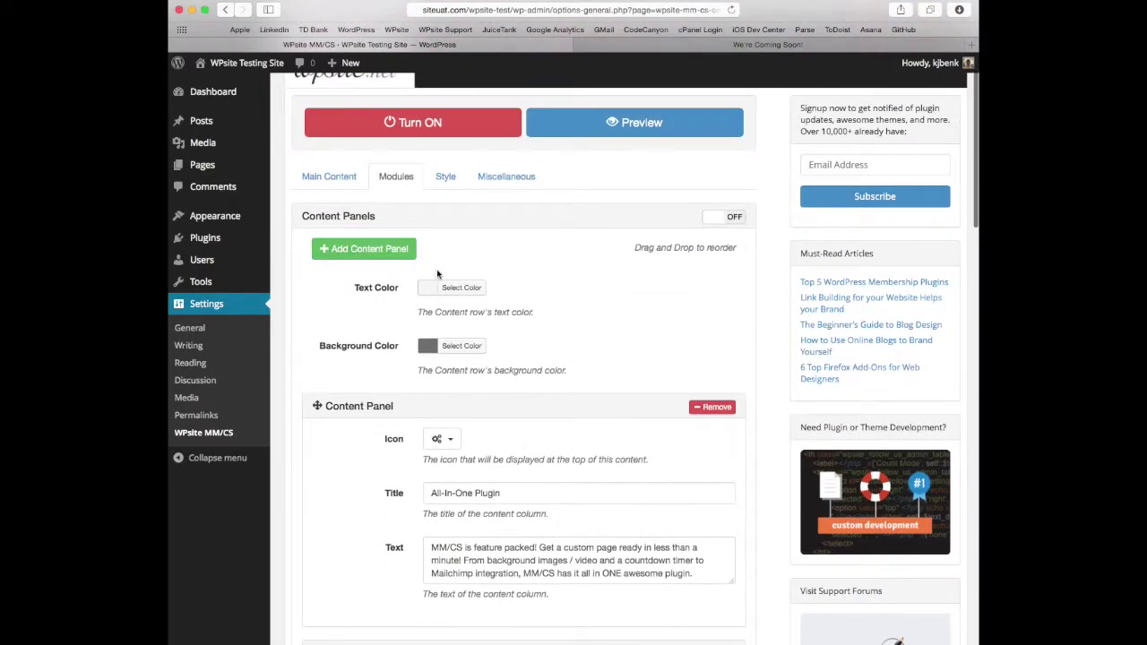
pyautogui.click(733, 220)
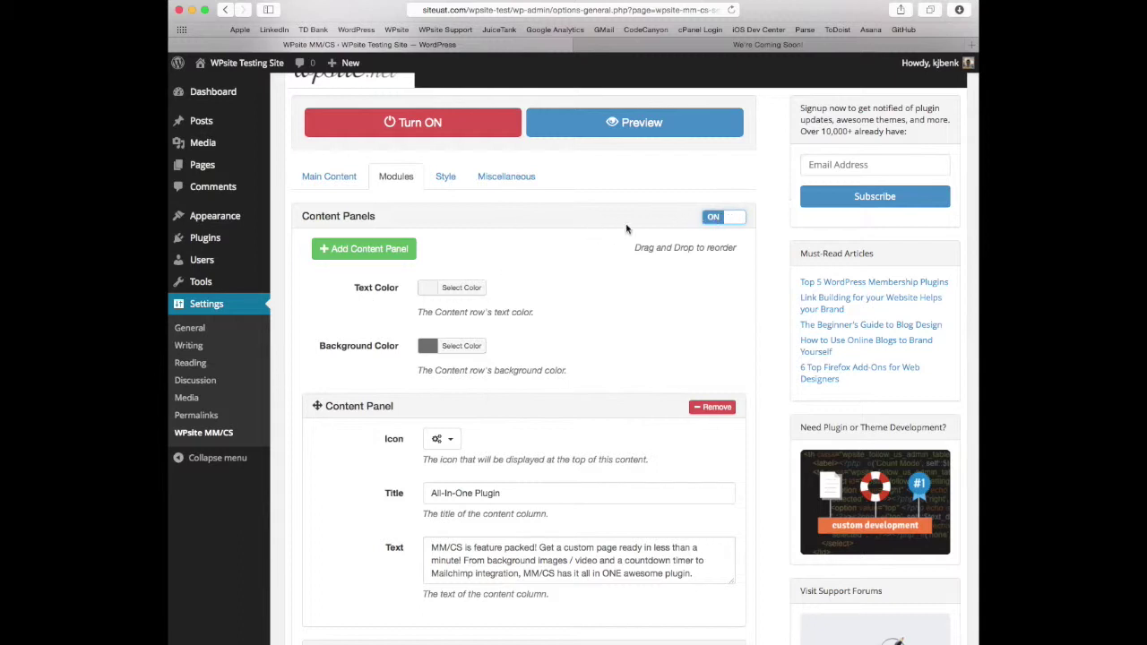
# Review the Contact module's fields, compare them with the preview page's contact section, and toggle the module off and back on
pyautogui.scroll(-10, 535, 258)
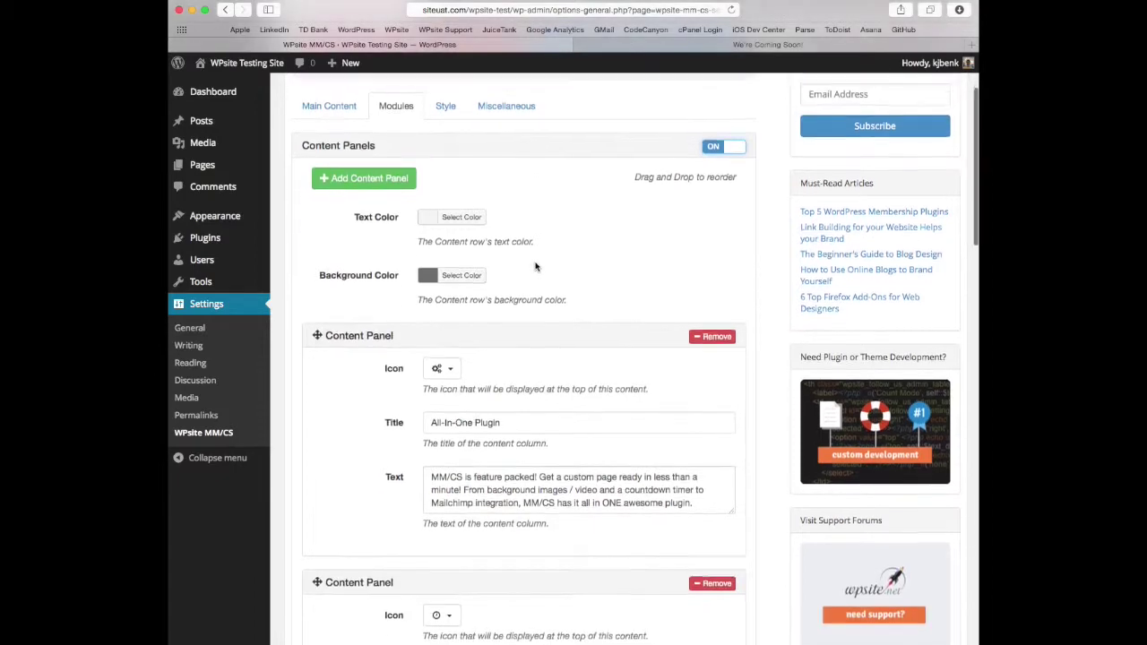
pyautogui.scroll(-10, 487, 322)
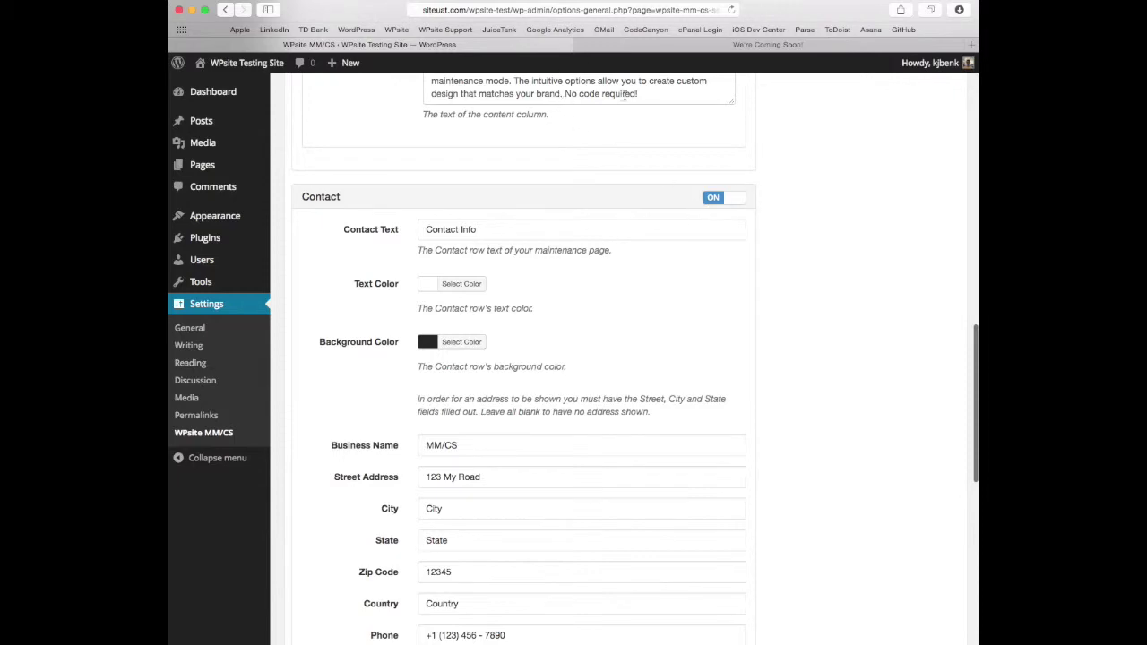
pyautogui.click(655, 45)
pyautogui.scroll(-5, 610, 406)
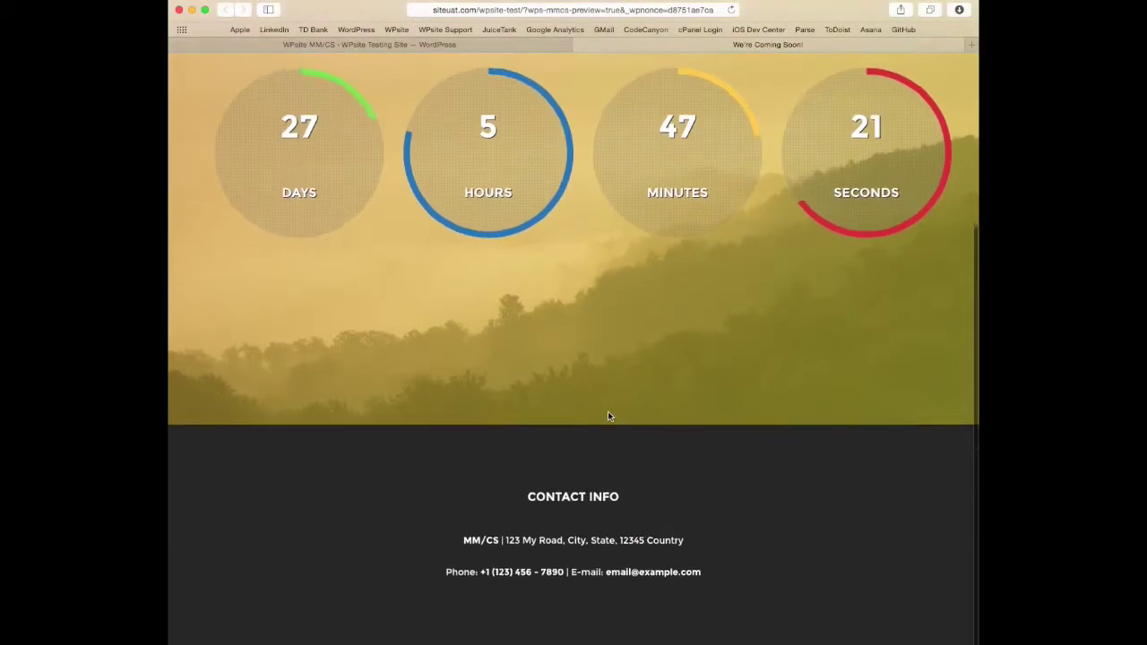
pyautogui.click(479, 47)
pyautogui.click(727, 199)
pyautogui.click(718, 199)
# Enable the Newsletter module and check its Mailchimp signup form URL
pyautogui.scroll(-10, 578, 470)
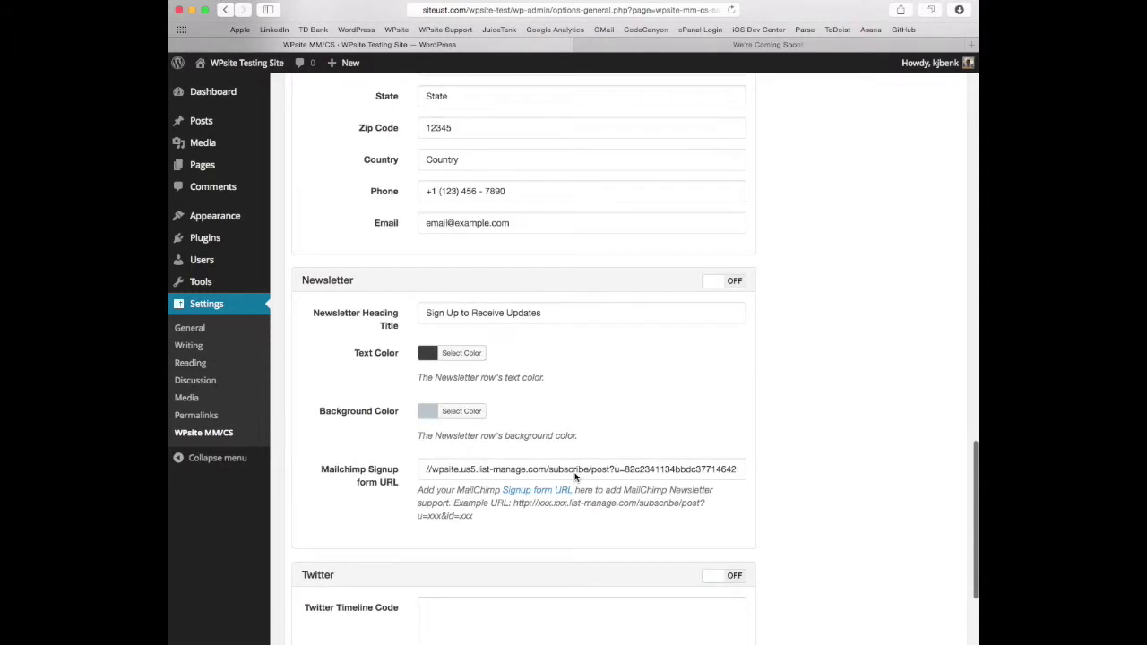
pyautogui.click(721, 132)
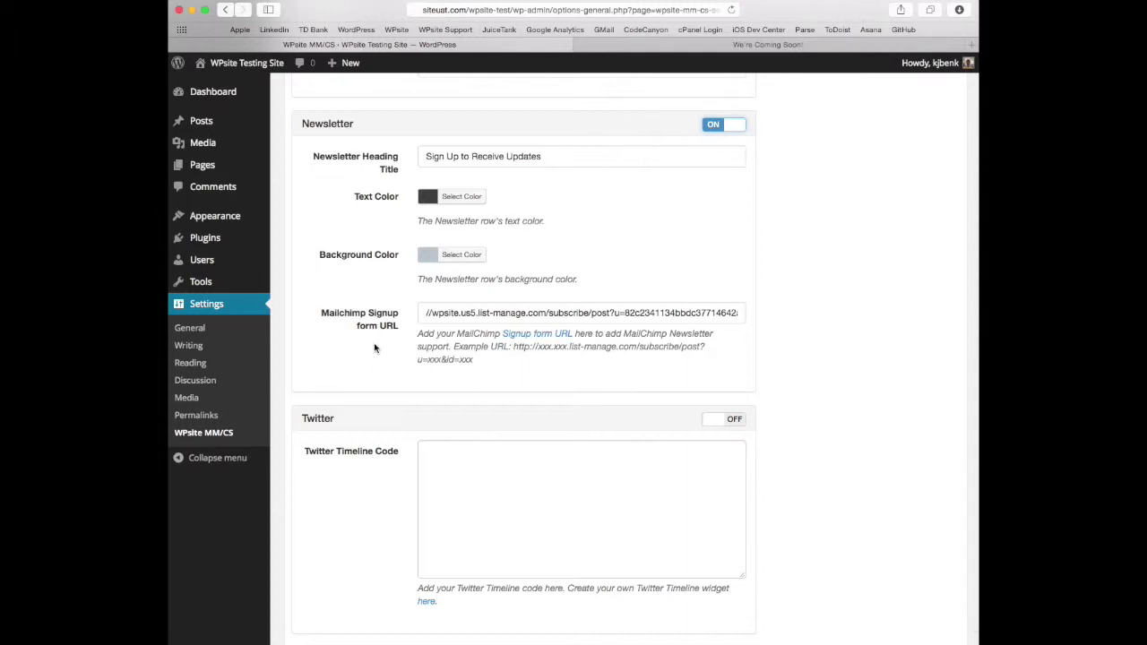
pyautogui.moveTo(425, 313); pyautogui.dragTo(746, 311)
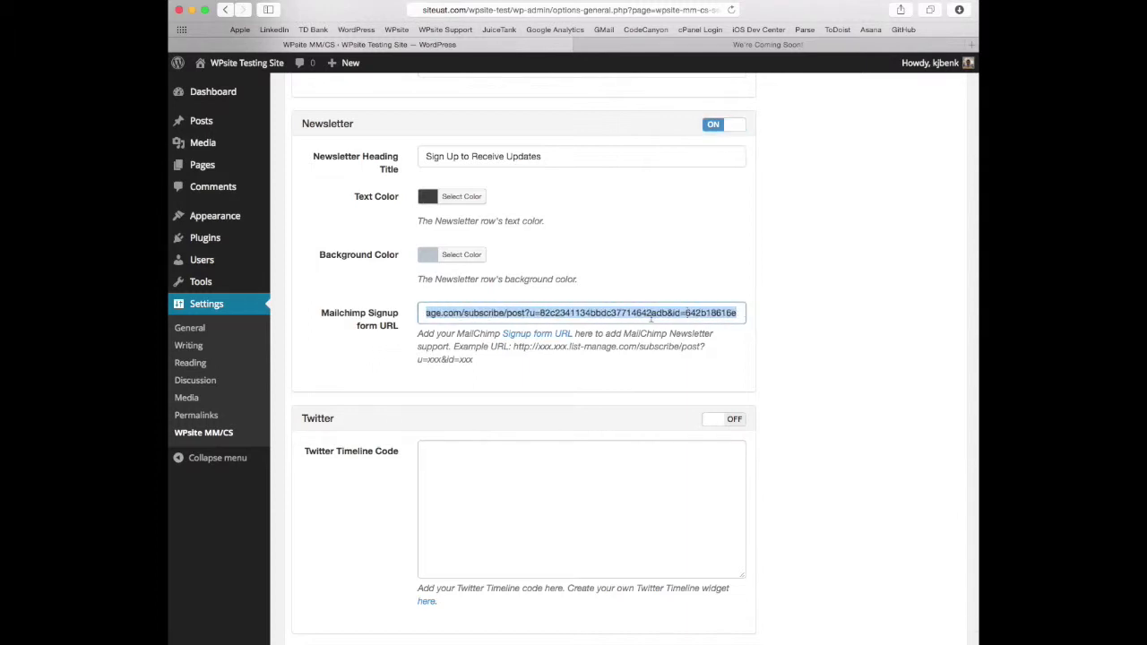
pyautogui.click(606, 345)
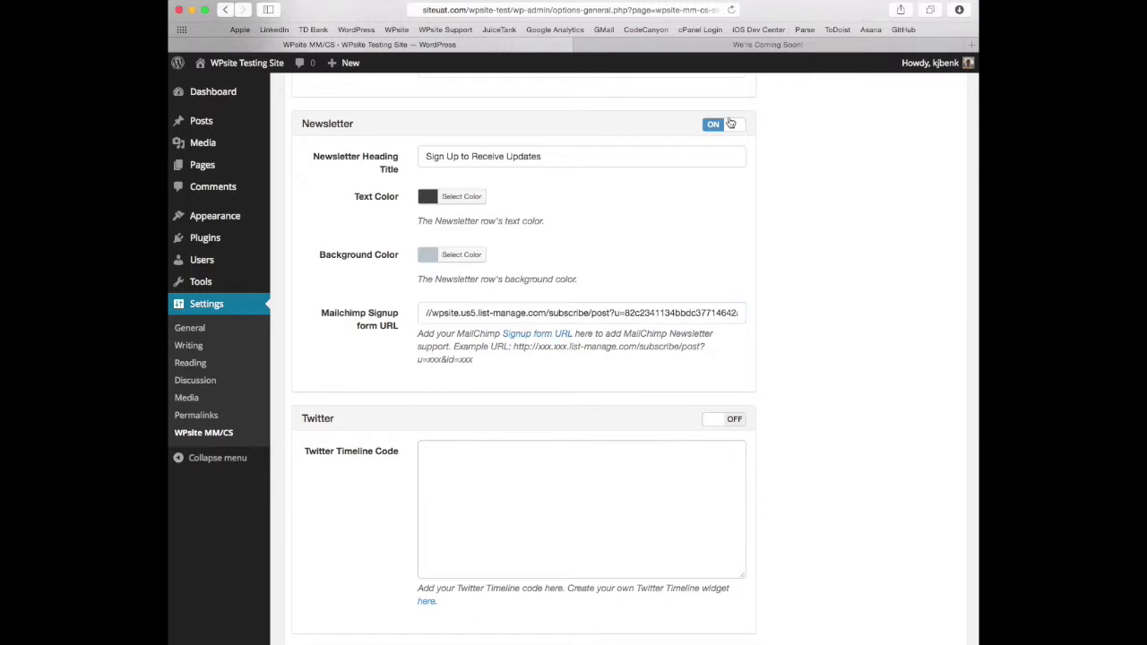
# Check the Twitter module's timeline code field, leave it empty, and save the module settings
pyautogui.scroll(-3, 430, 286)
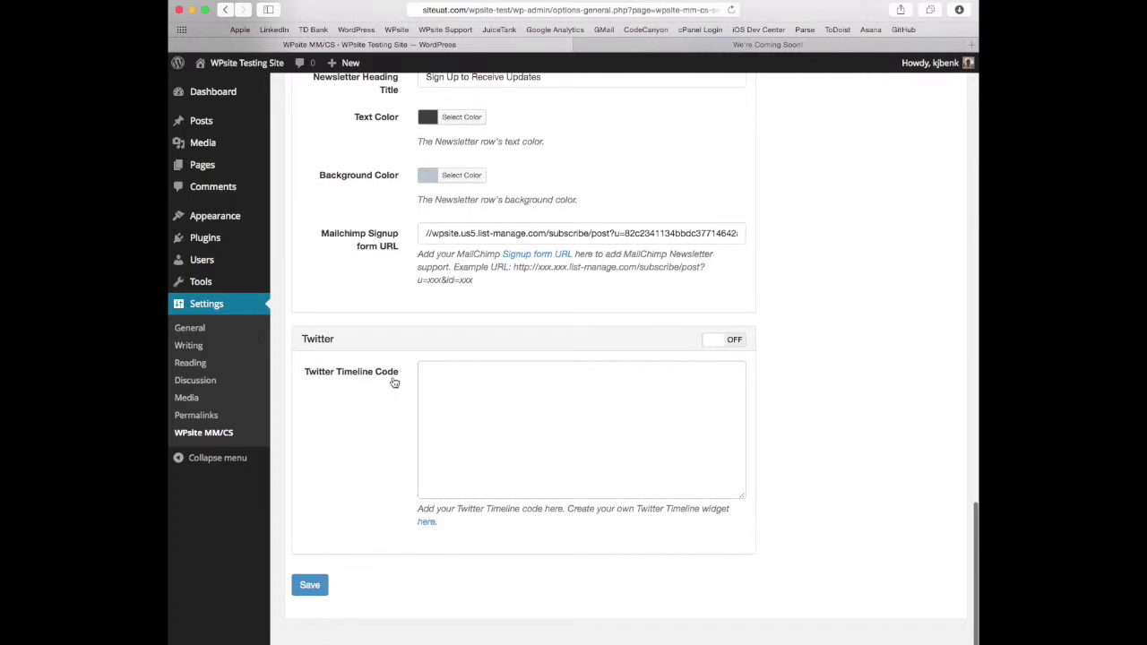
pyautogui.click(609, 391)
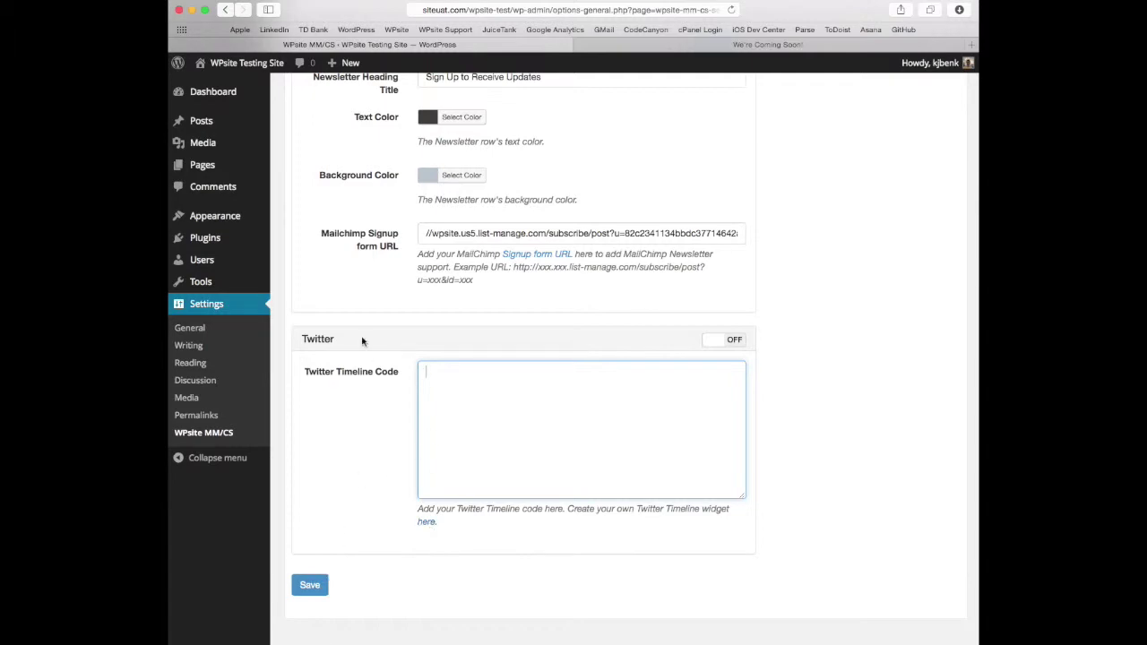
pyautogui.scroll(6, 361, 335)
pyautogui.scroll(-6, 361, 358)
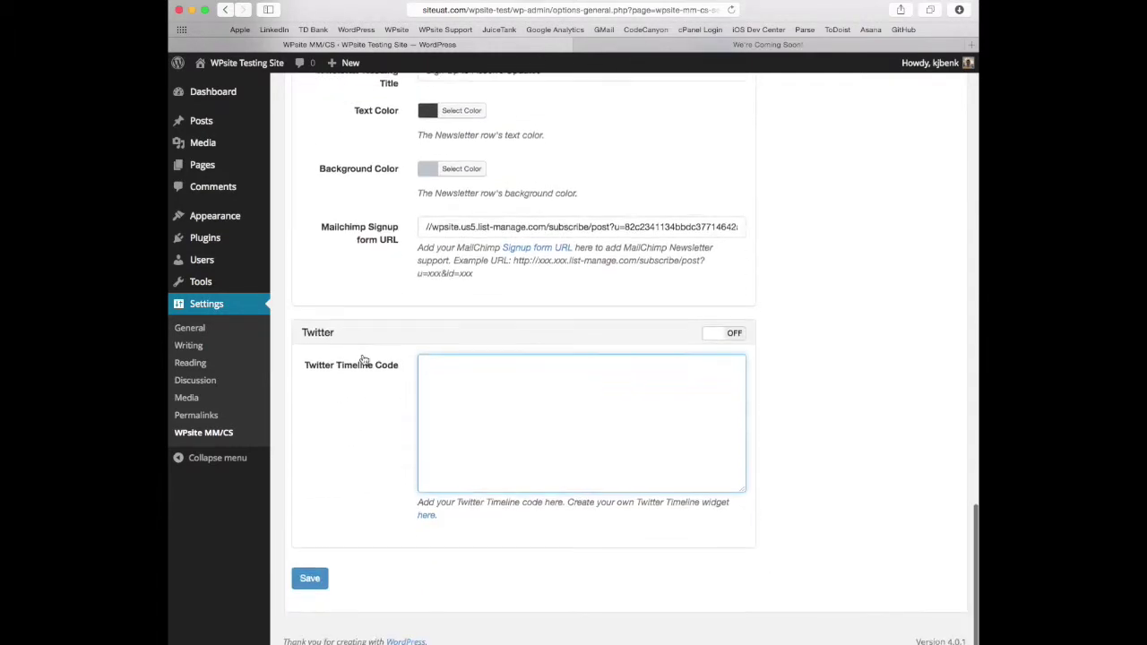
pyautogui.click(310, 588)
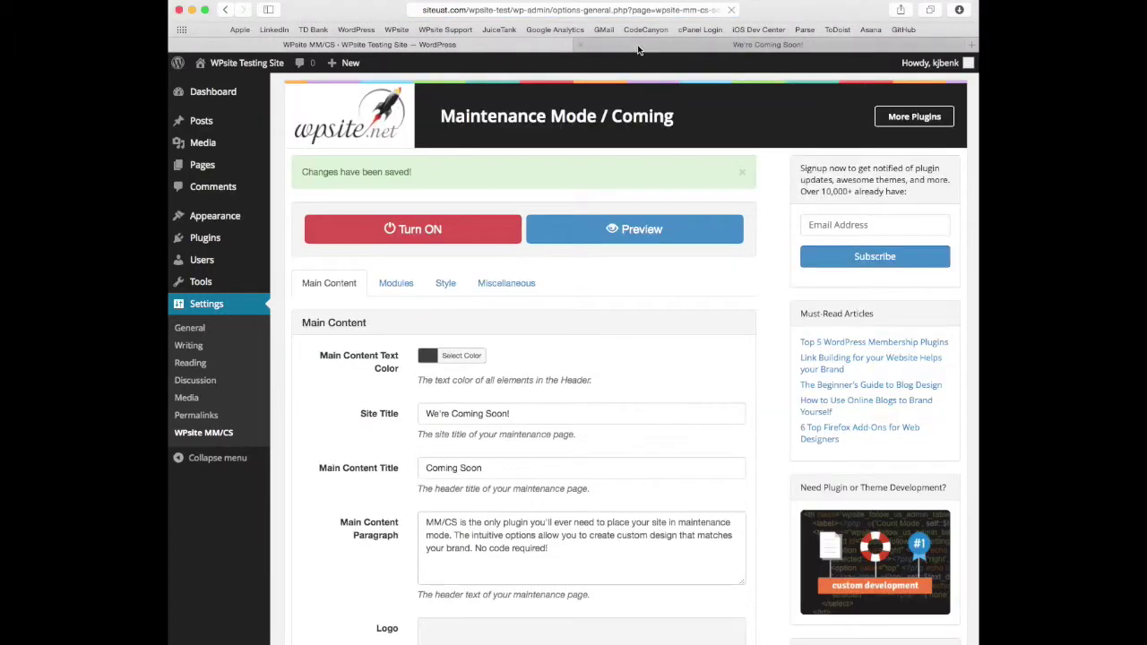
# Reload the preview page and review its content panels, newsletter signup and contact sections
pyautogui.click(603, 227)
pyautogui.press('super+r')
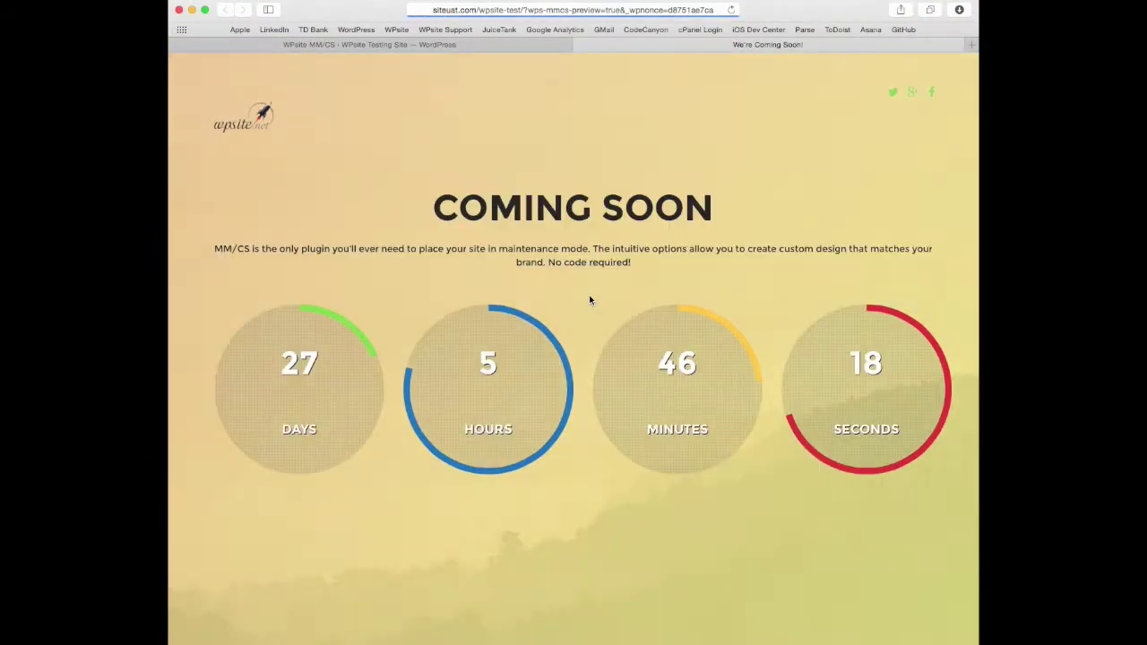
pyautogui.scroll(-5, 589, 300)
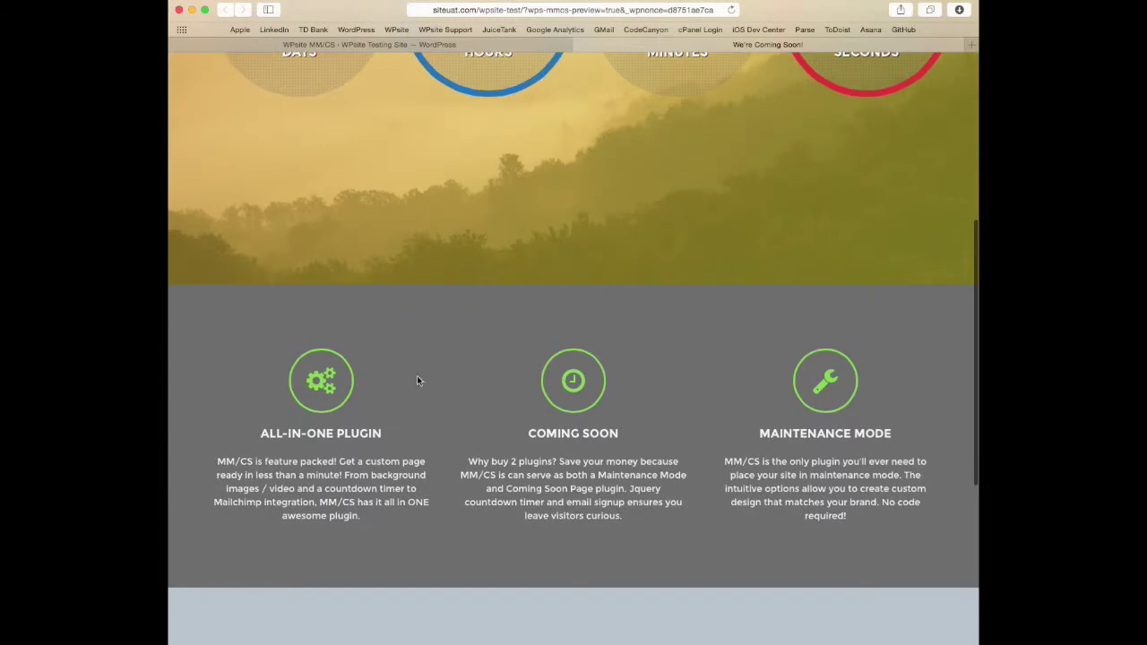
pyautogui.scroll(-4, 437, 419)
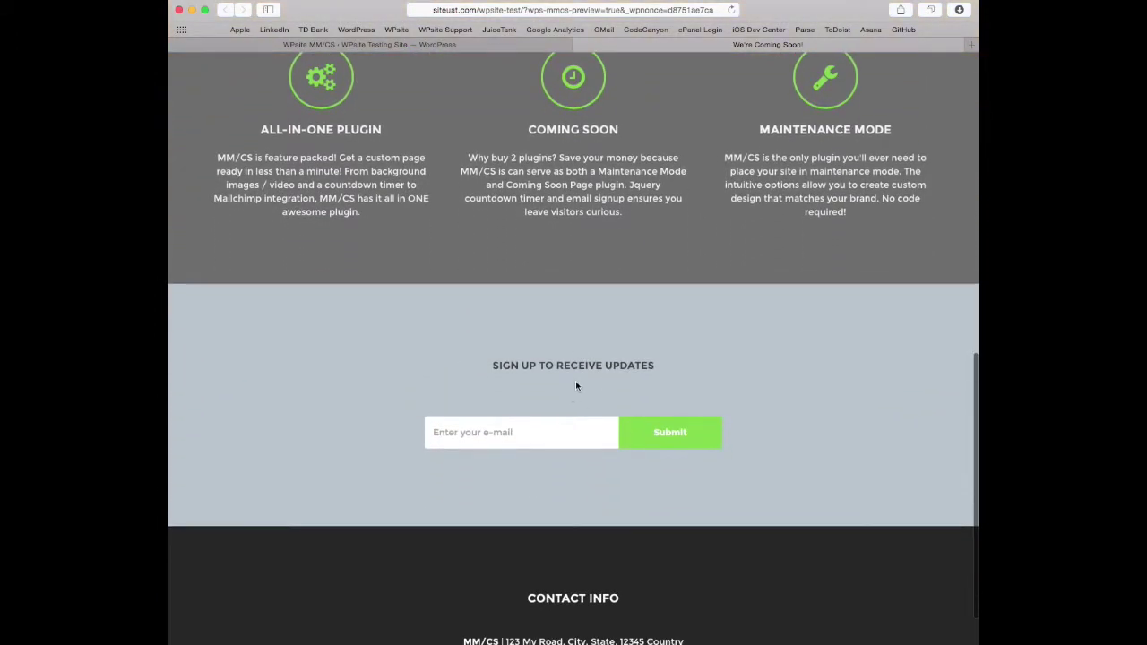
pyautogui.scroll(-2, 550, 385)
pyautogui.scroll(15, 548, 385)
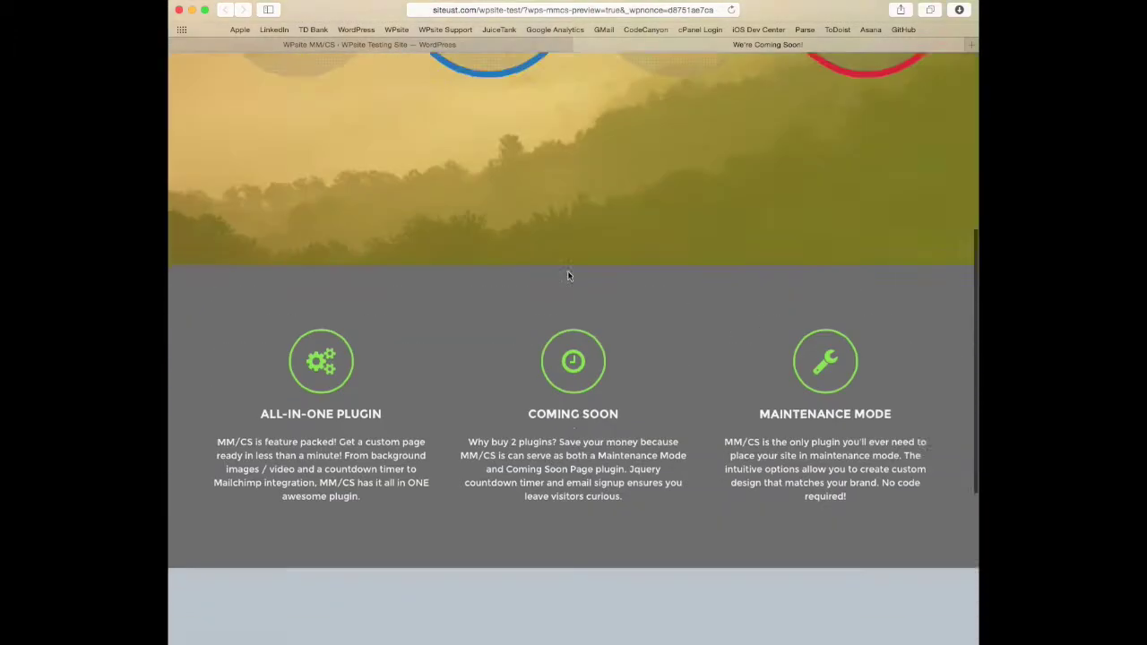
# Dismiss the save notice, review the tint color, font family and custom CSS style options, and check the tint color on the preview page
pyautogui.click(369, 44)
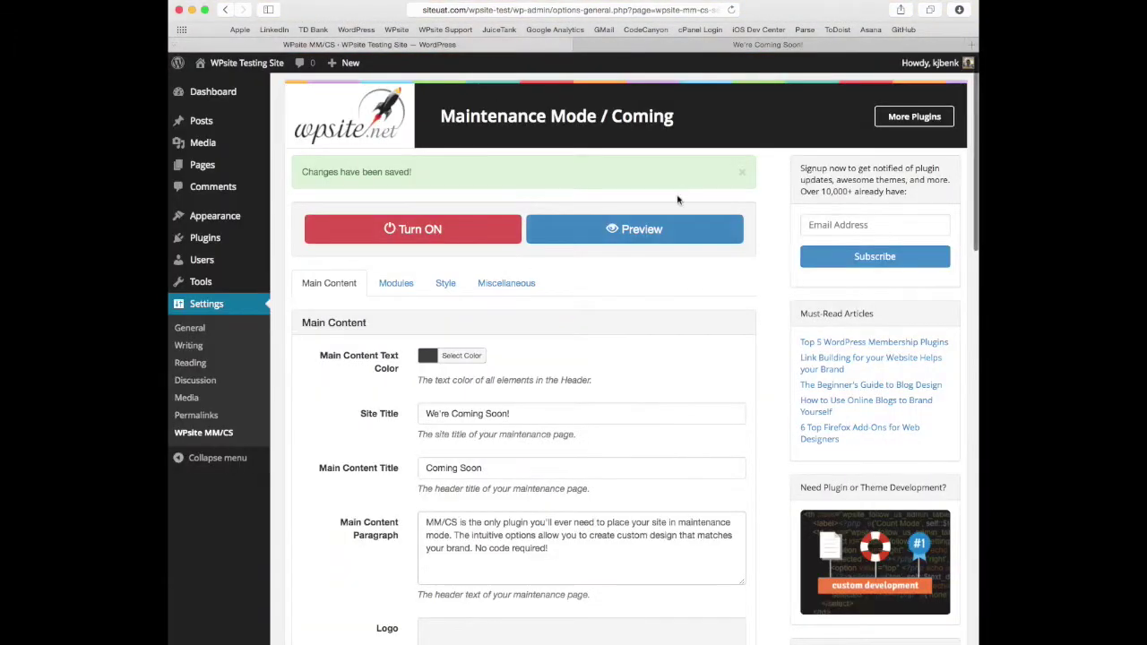
pyautogui.click(740, 175)
pyautogui.click(448, 235)
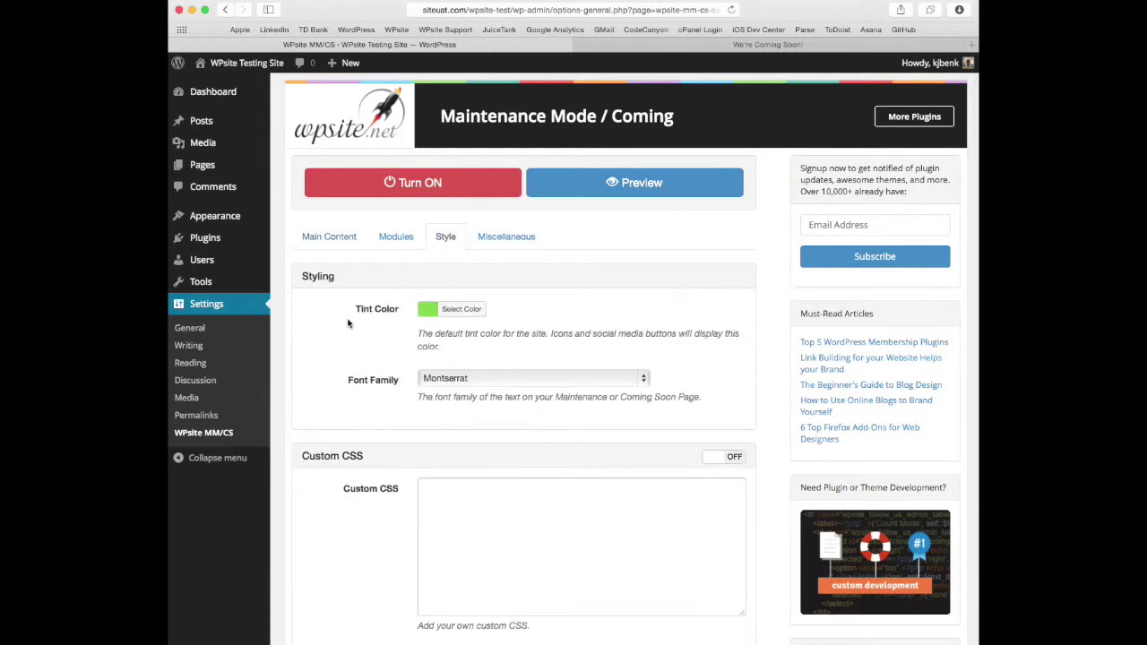
pyautogui.scroll(-4, 350, 323)
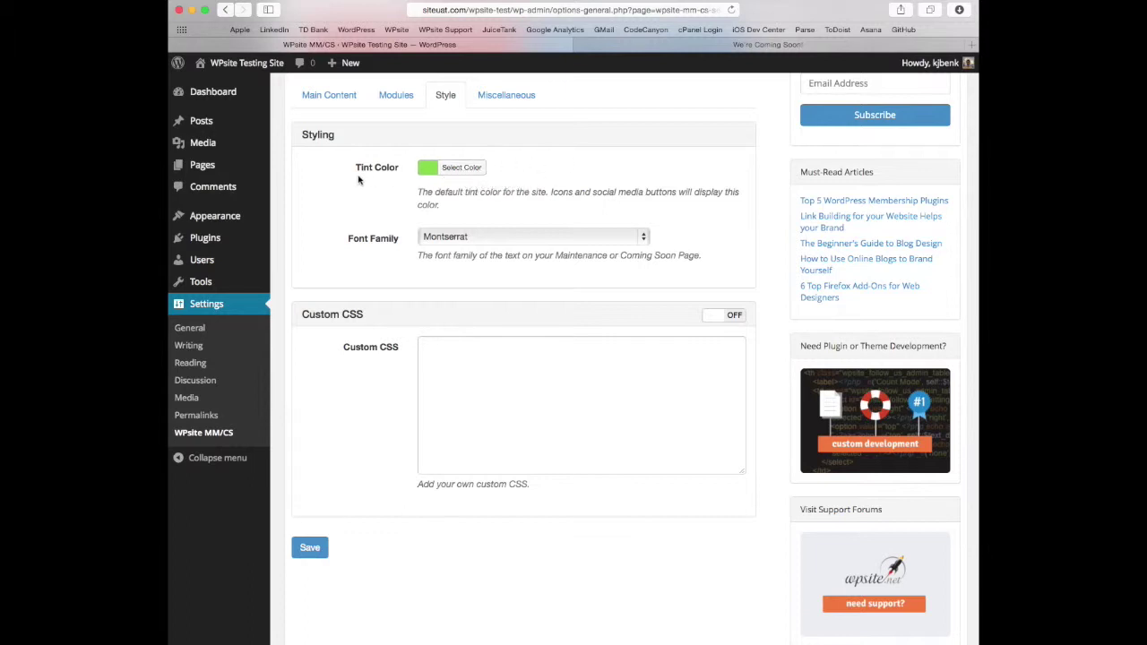
pyautogui.click(677, 44)
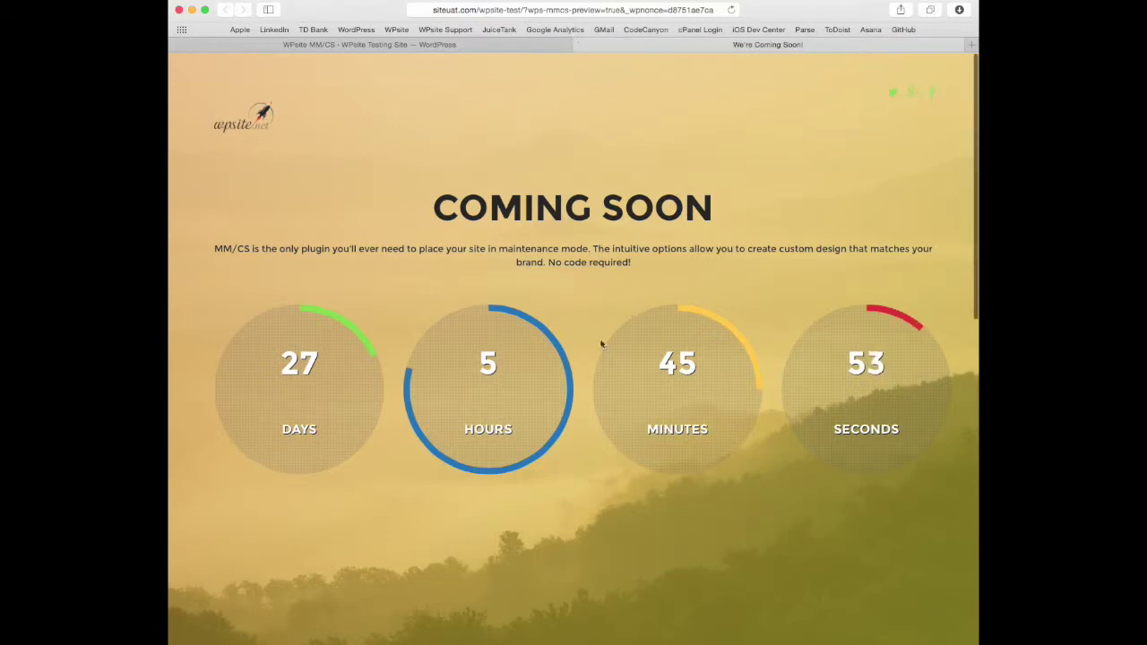
pyautogui.scroll(-10, 688, 299)
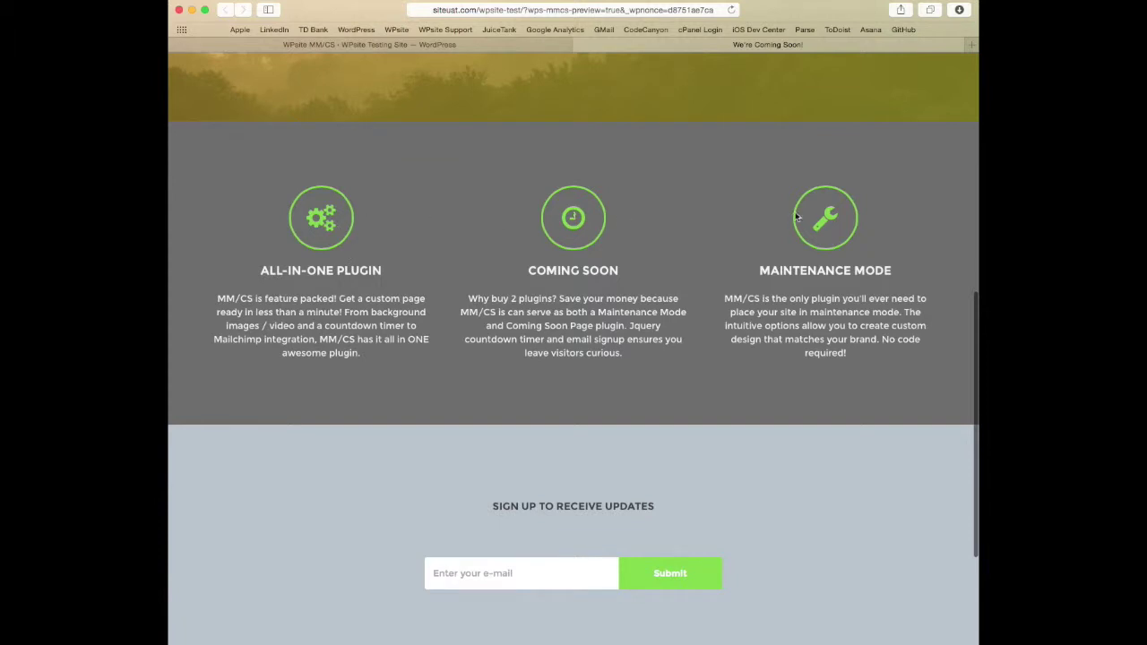
# Review the preview page's newsletter signup section, and check the available font families in the style settings, keeping Montserrat
pyautogui.scroll(-3, 663, 407)
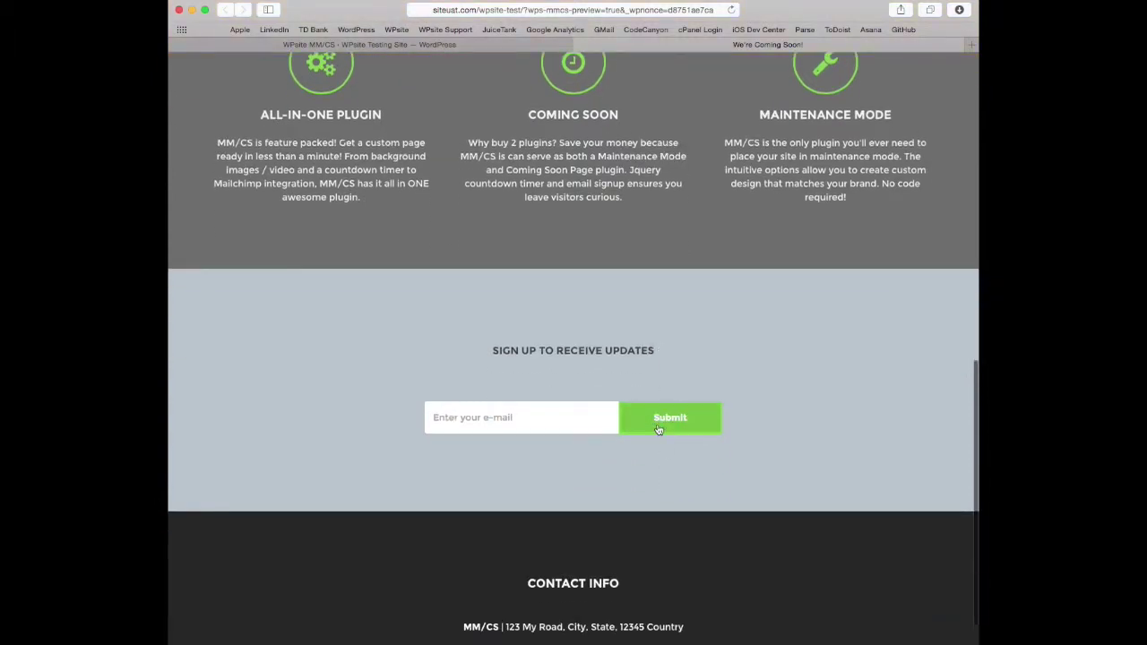
pyautogui.scroll(2, 651, 435)
pyautogui.scroll(15, 537, 268)
pyautogui.click(371, 44)
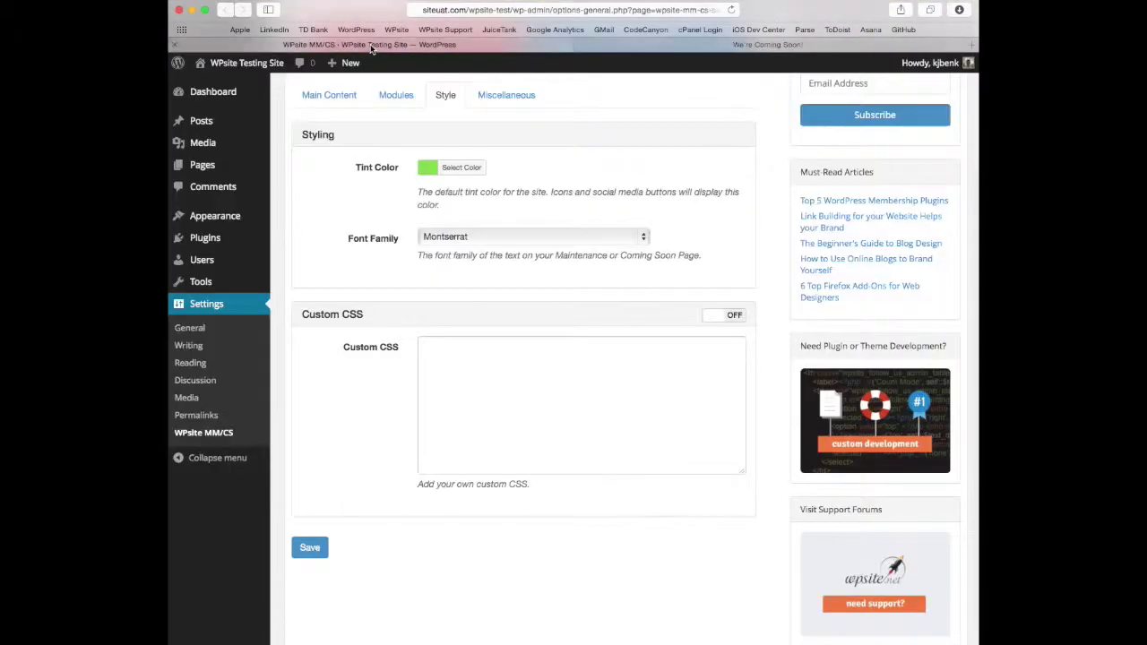
pyautogui.click(453, 231)
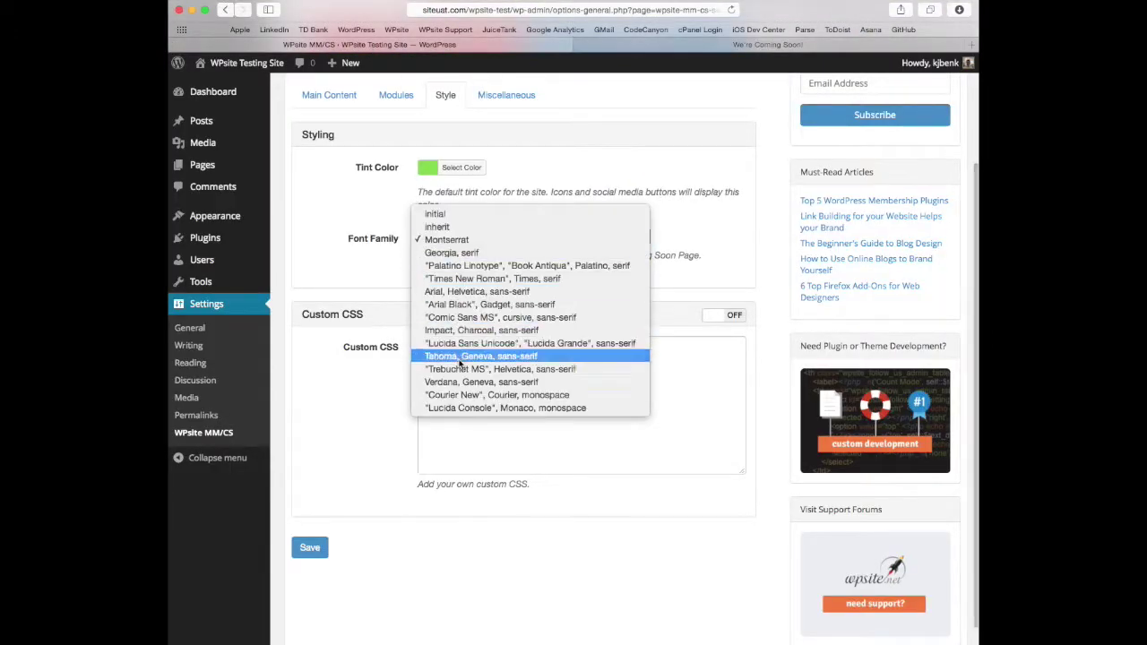
pyautogui.click(446, 234)
pyautogui.click(477, 308)
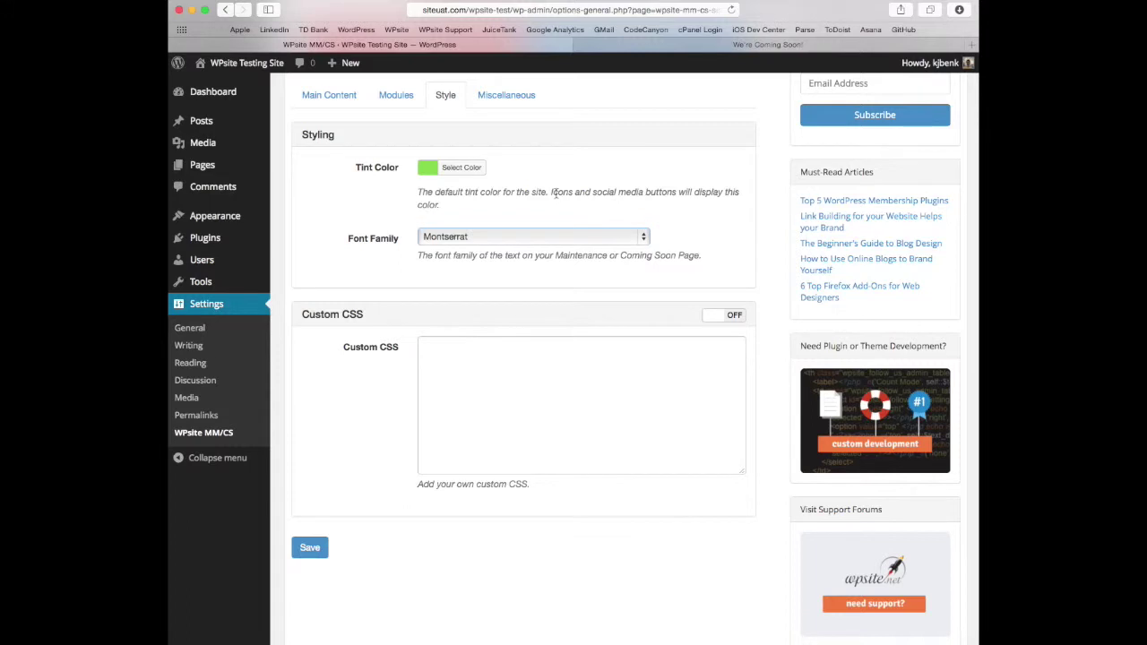
# Switch the Custom CSS option on, check its code field, and switch the option back off
pyautogui.click(716, 318)
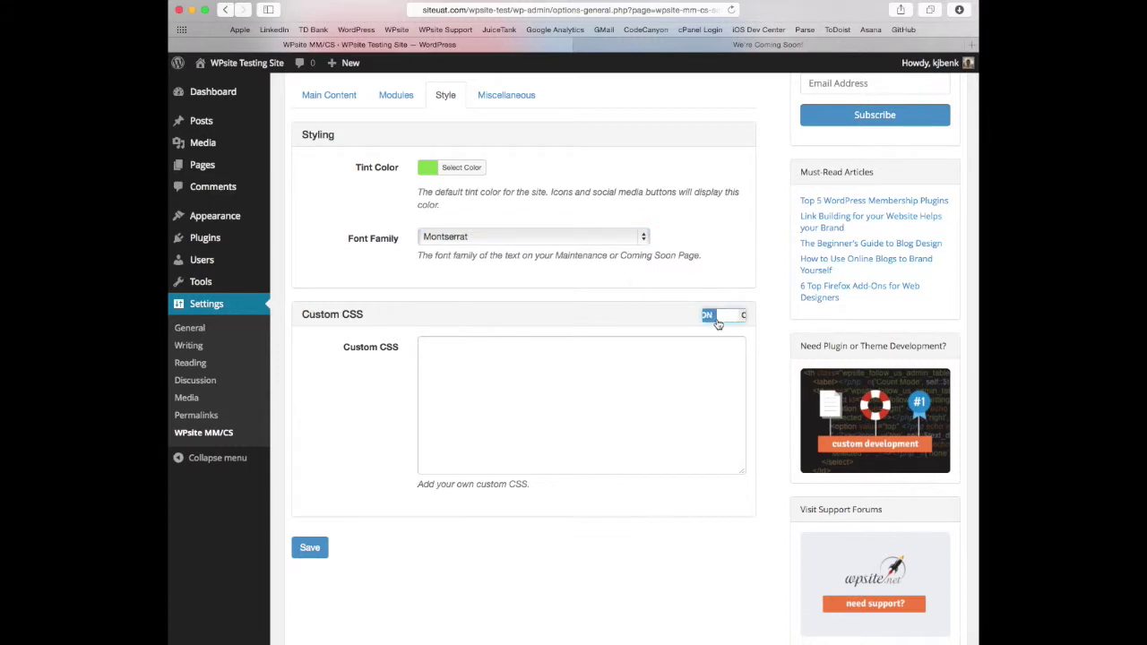
pyautogui.click(561, 417)
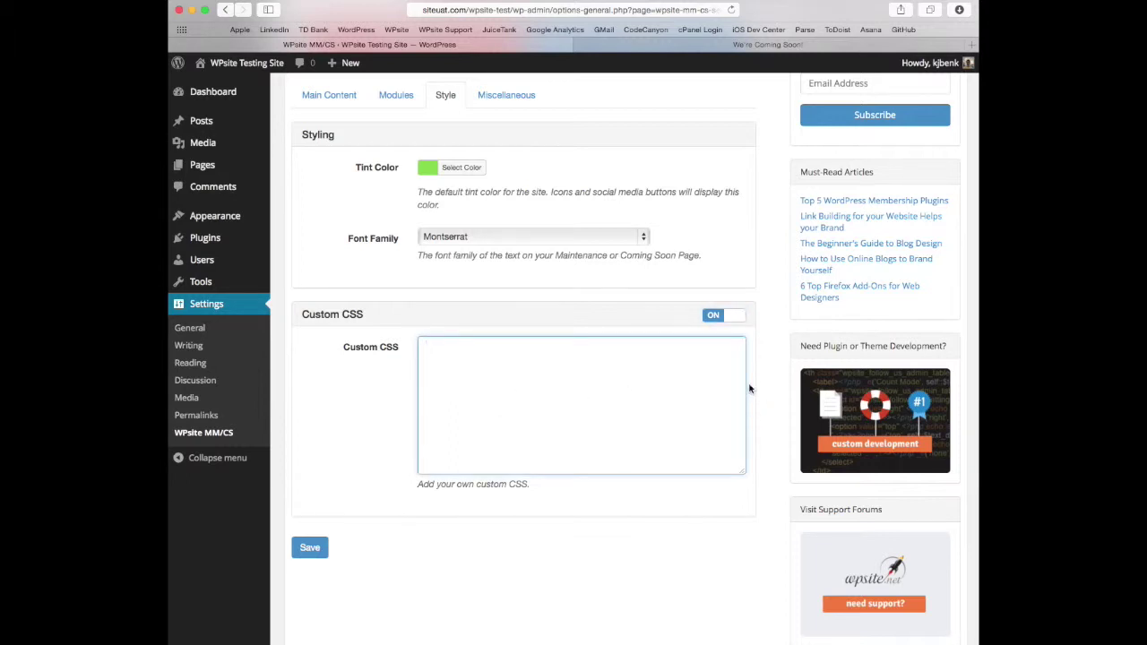
pyautogui.click(728, 320)
pyautogui.click(729, 321)
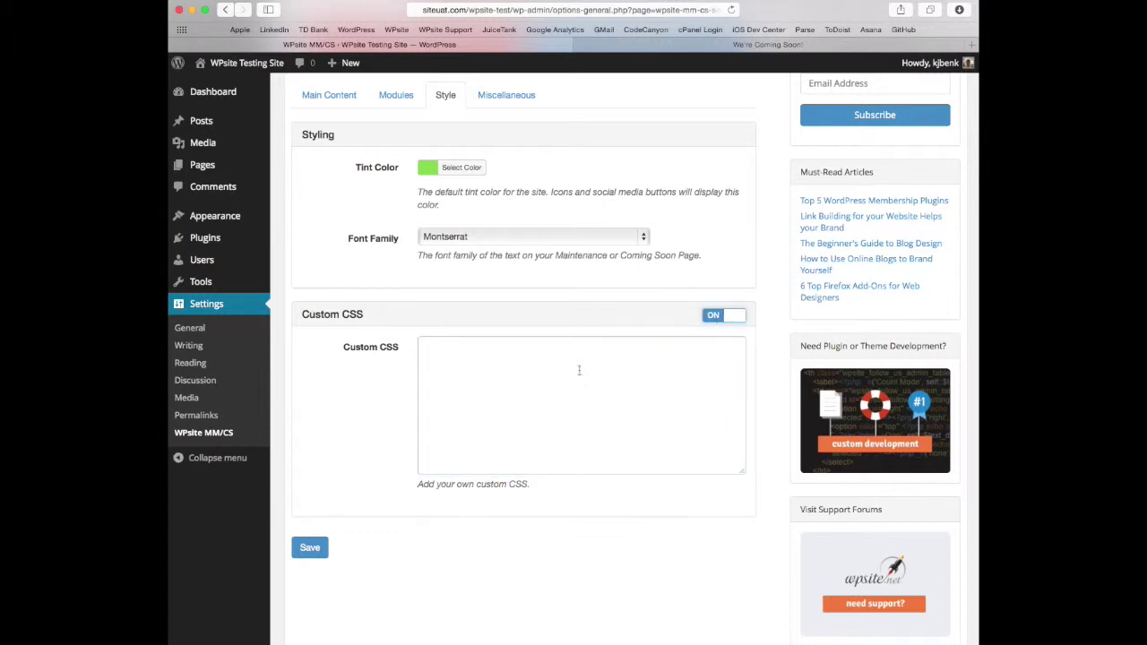
pyautogui.click(731, 321)
pyautogui.scroll(3, 517, 287)
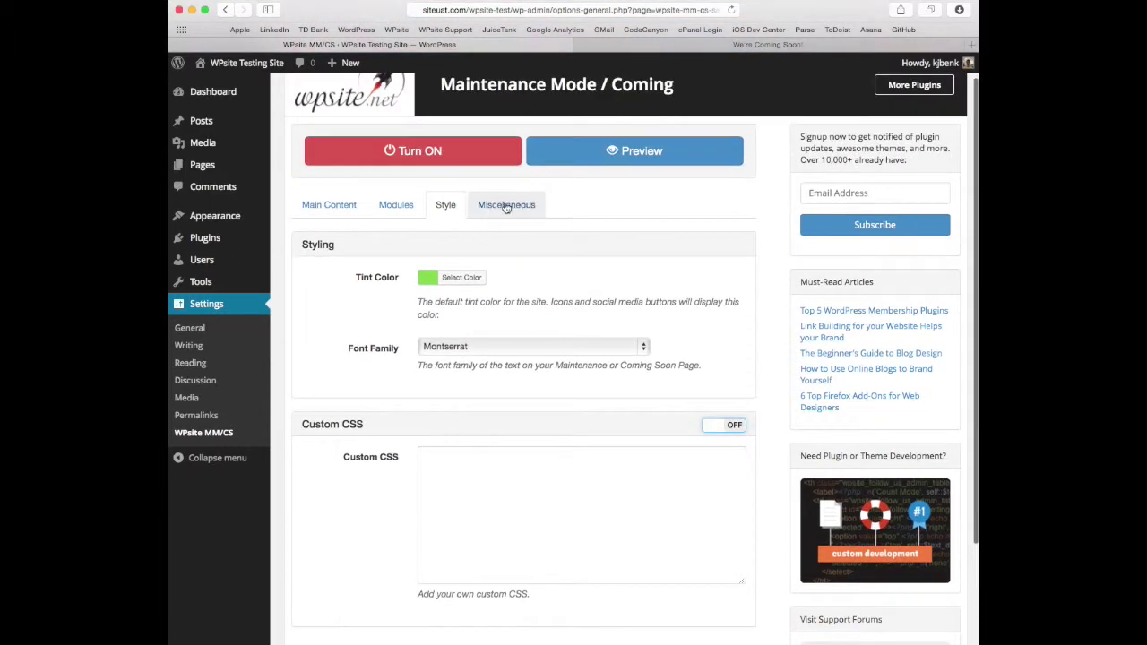
# Review the User Visibility roles in the miscellaneous settings, keep only Administrator allowed, save, and dismiss the notice
pyautogui.click(506, 206)
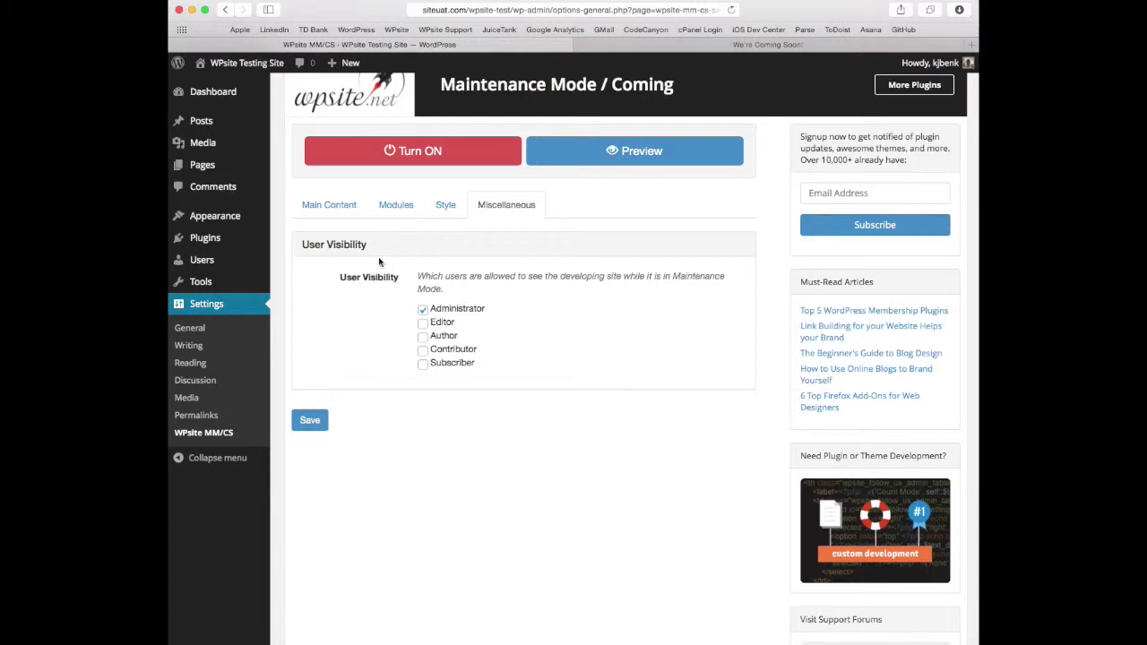
pyautogui.doubleClick(346, 242)
pyautogui.doubleClick(317, 242)
pyautogui.doubleClick(346, 243)
pyautogui.click(422, 252)
pyautogui.scroll(1, 426, 260)
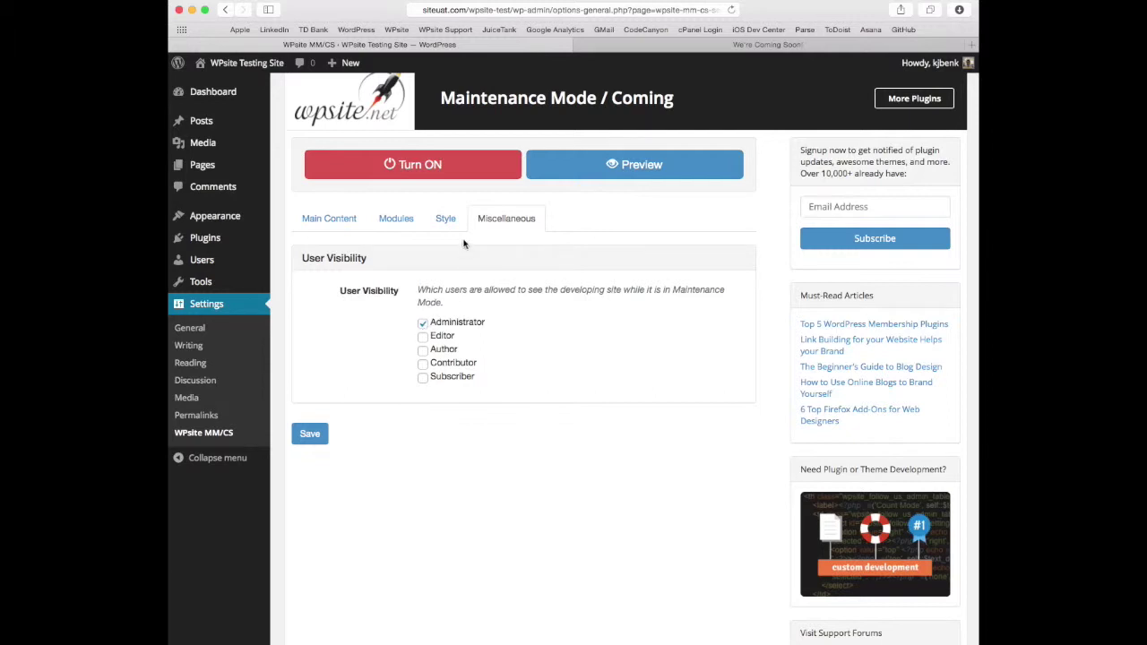
pyautogui.scroll(1, 463, 243)
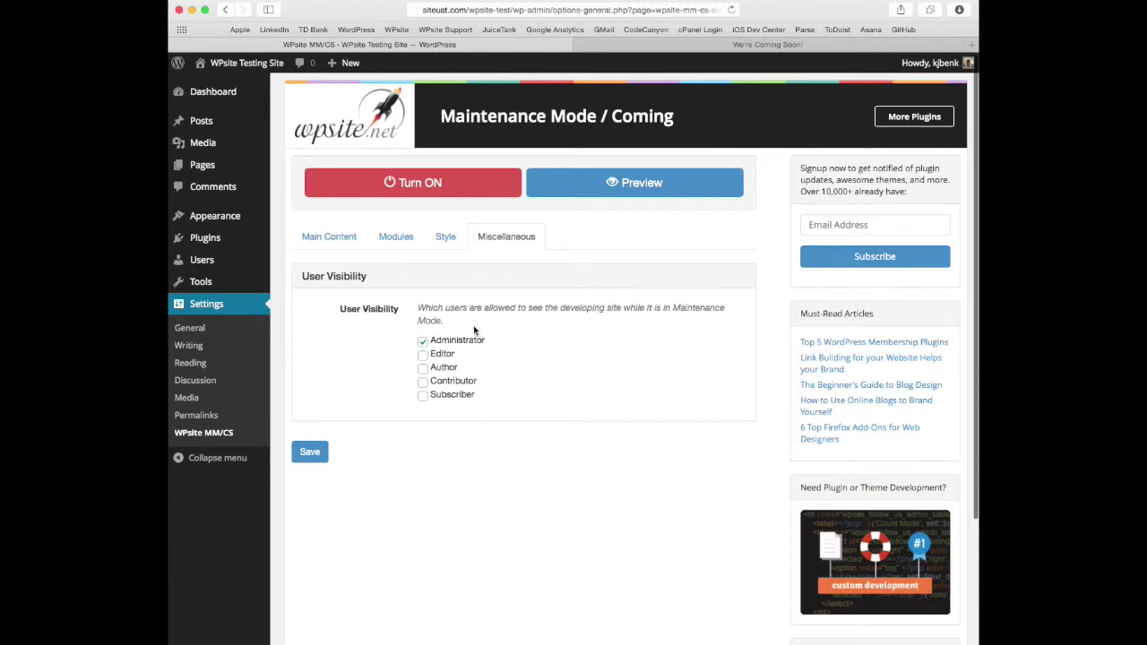
pyautogui.click(318, 453)
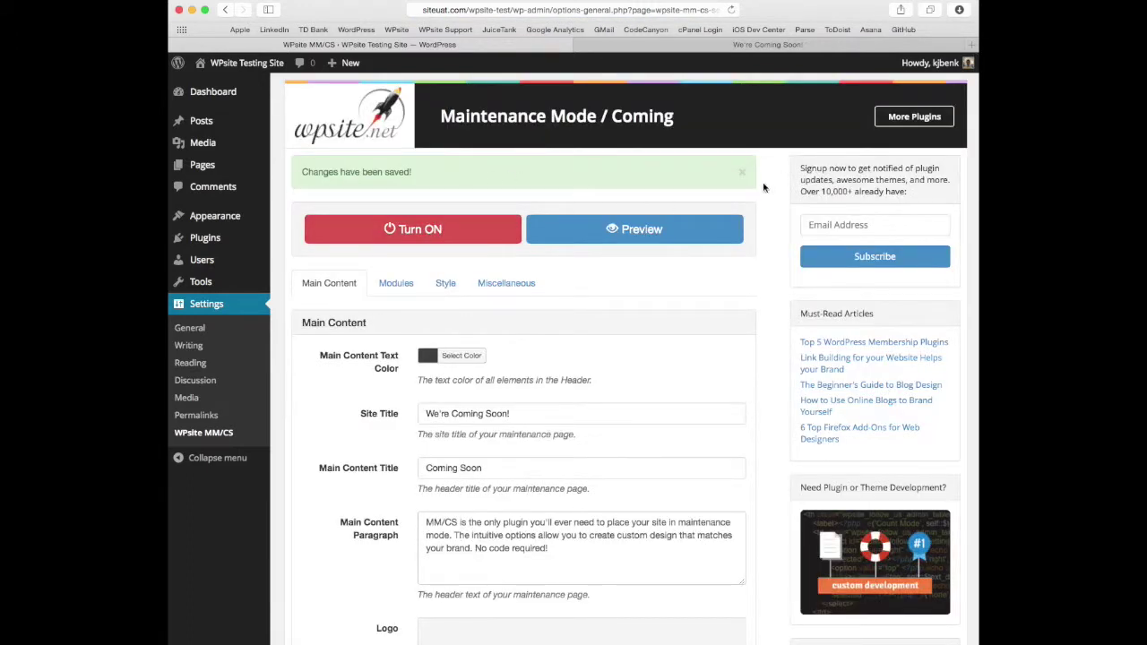
pyautogui.click(741, 173)
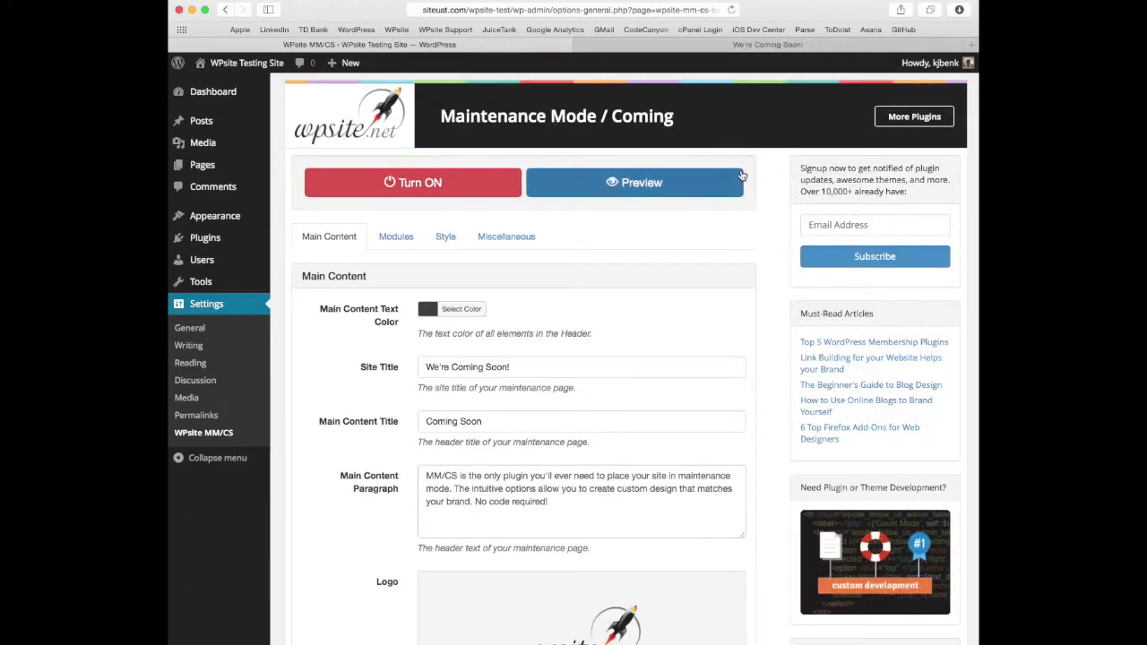
# Close the preview page, turn Maintenance Mode on, and dismiss the status notice
pyautogui.click(695, 45)
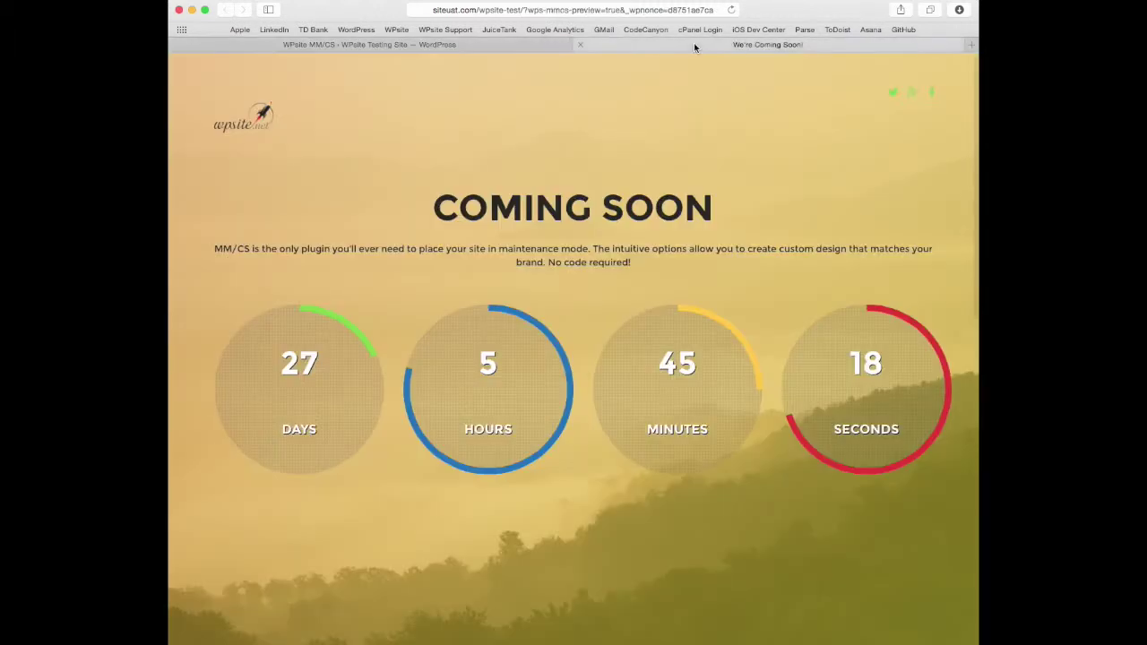
pyautogui.click(580, 45)
pyautogui.click(479, 167)
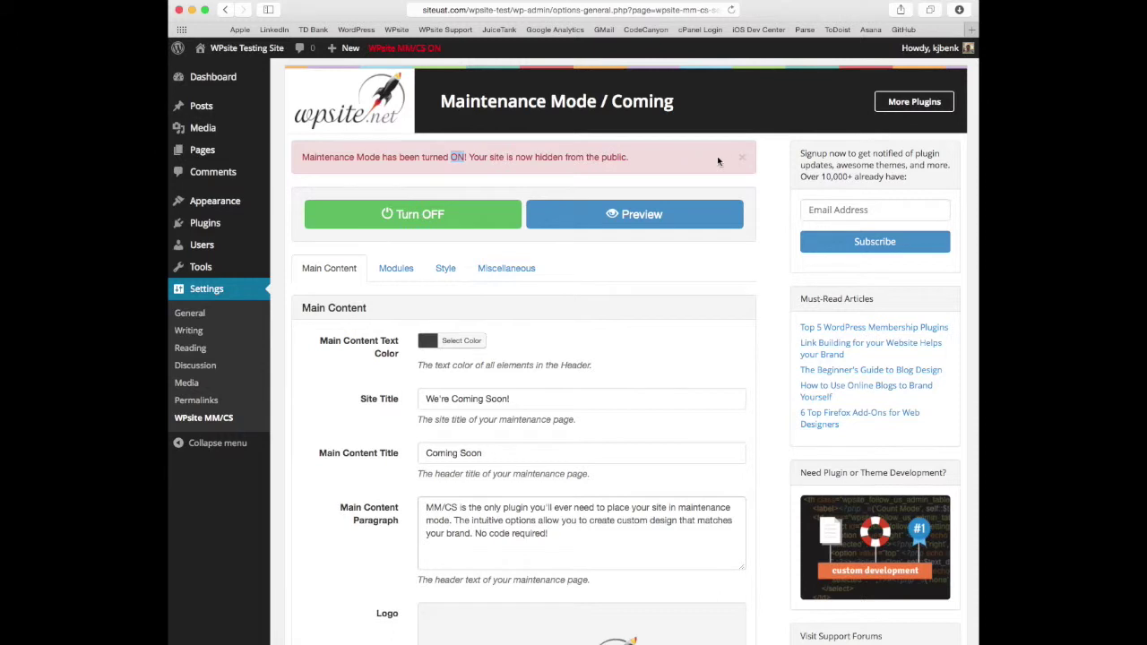
pyautogui.click(742, 159)
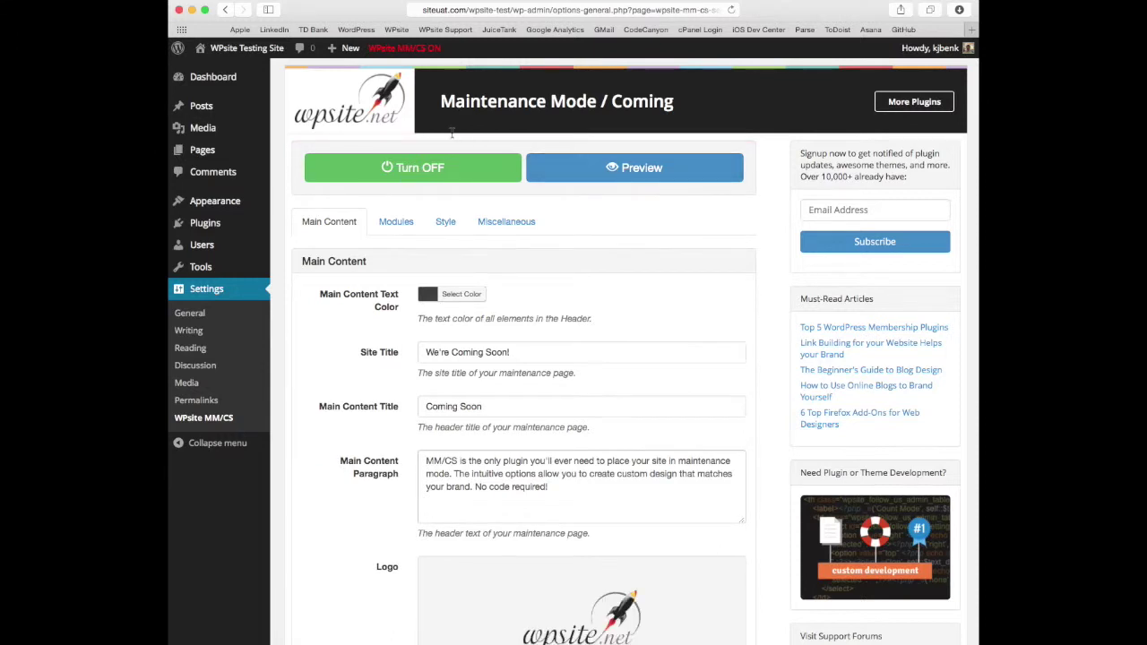
# Open the WPsite Testing Site front page in a separate tab and look through it while logged in as administrator
pyautogui.click(392, 51)
pyautogui.keyDown('super'); pyautogui.click(260, 54); pyautogui.keyUp('super')
pyautogui.click(624, 44)
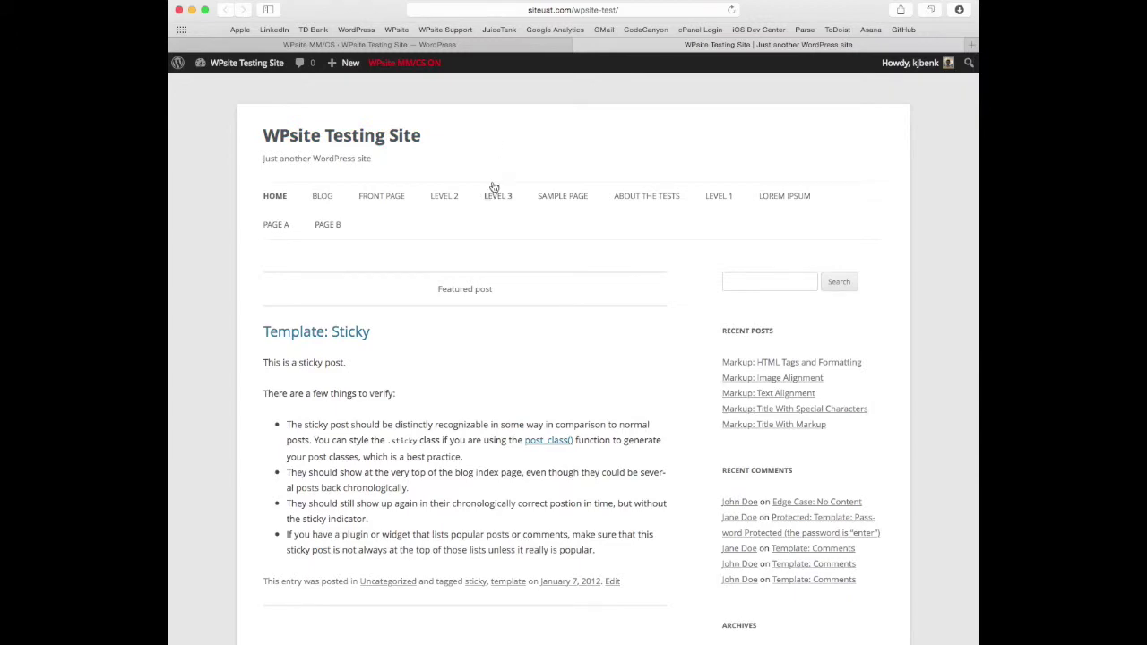
pyautogui.scroll(-10, 492, 184)
pyautogui.scroll(15, 492, 183)
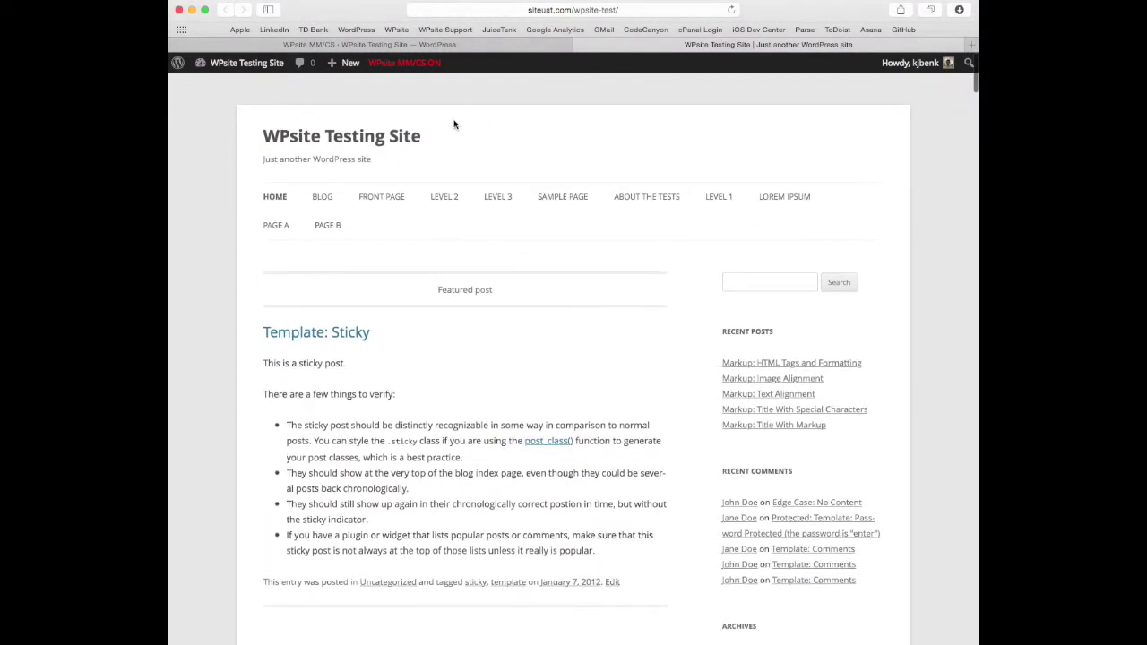
# Remove Administrator from the user roles allowed to see the developing site and save the settings
pyautogui.click(431, 64)
pyautogui.click(506, 236)
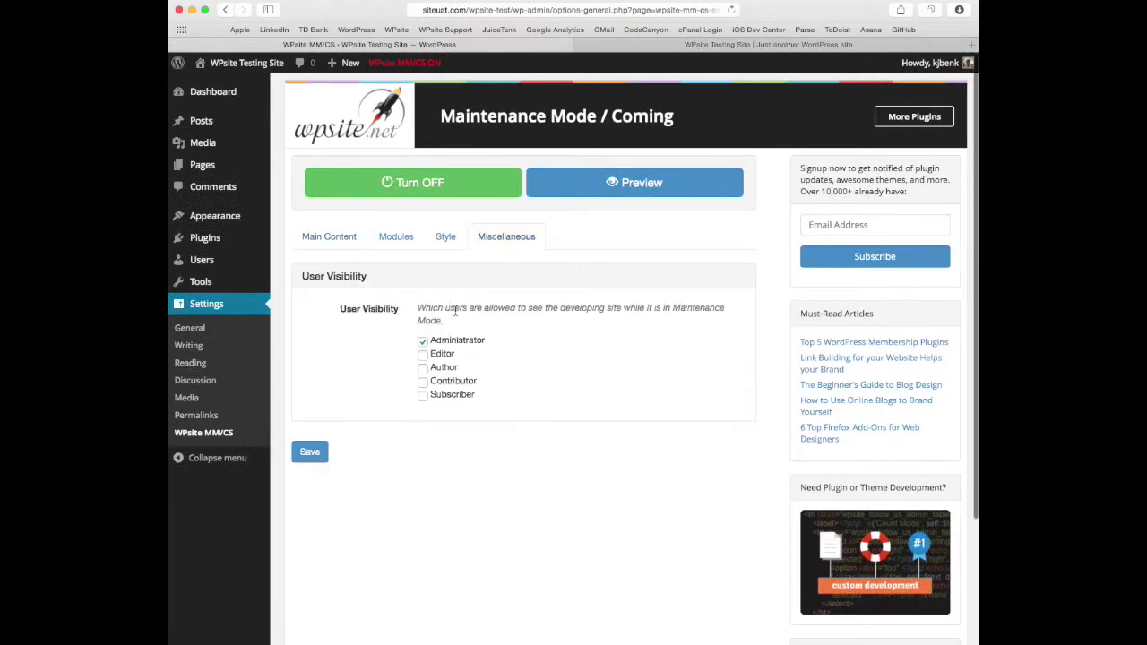
pyautogui.click(423, 342)
pyautogui.click(310, 453)
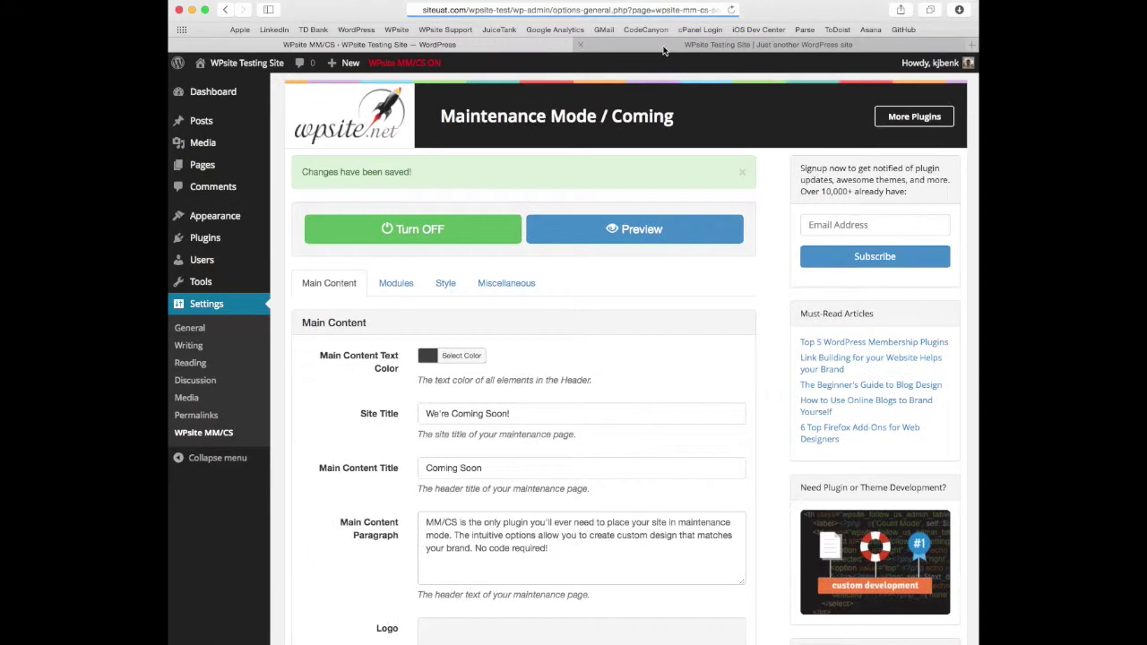
# Reload the site's front page and look through the page served to users without access
pyautogui.click(664, 48)
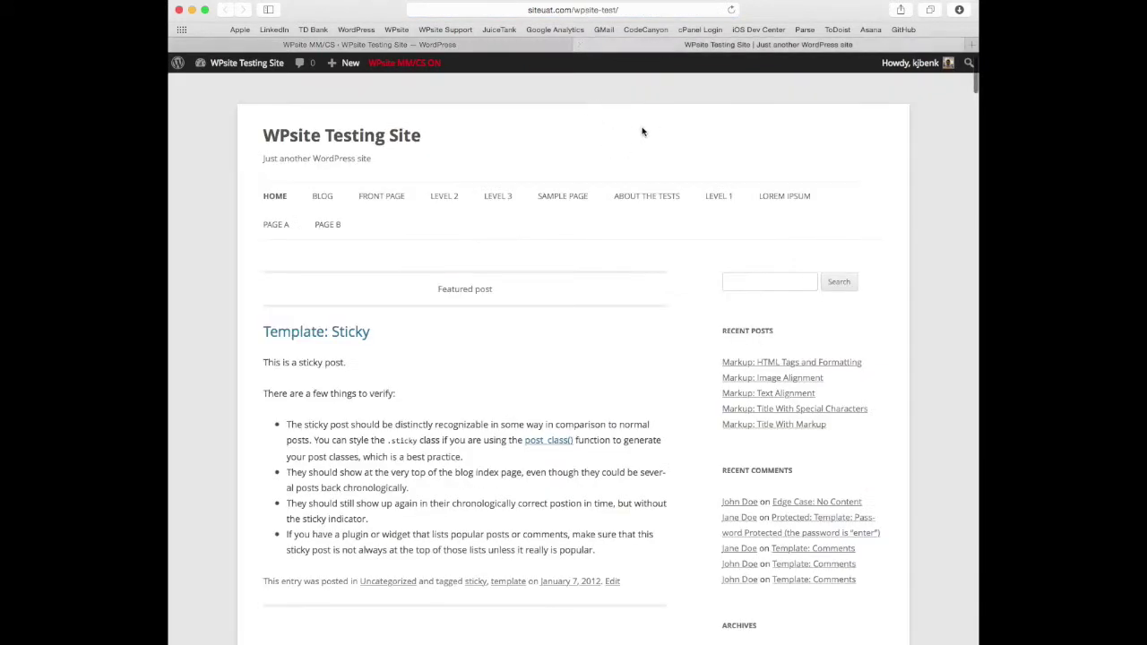
pyautogui.press('super+r')
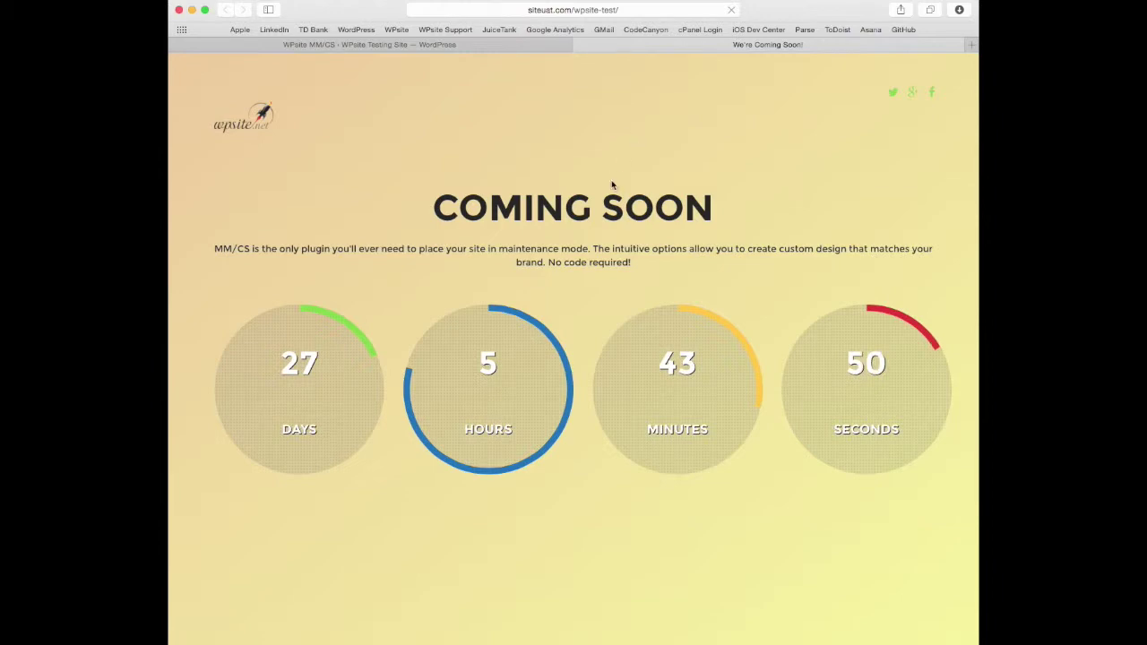
pyautogui.scroll(-10, 612, 186)
pyautogui.scroll(15, 512, 69)
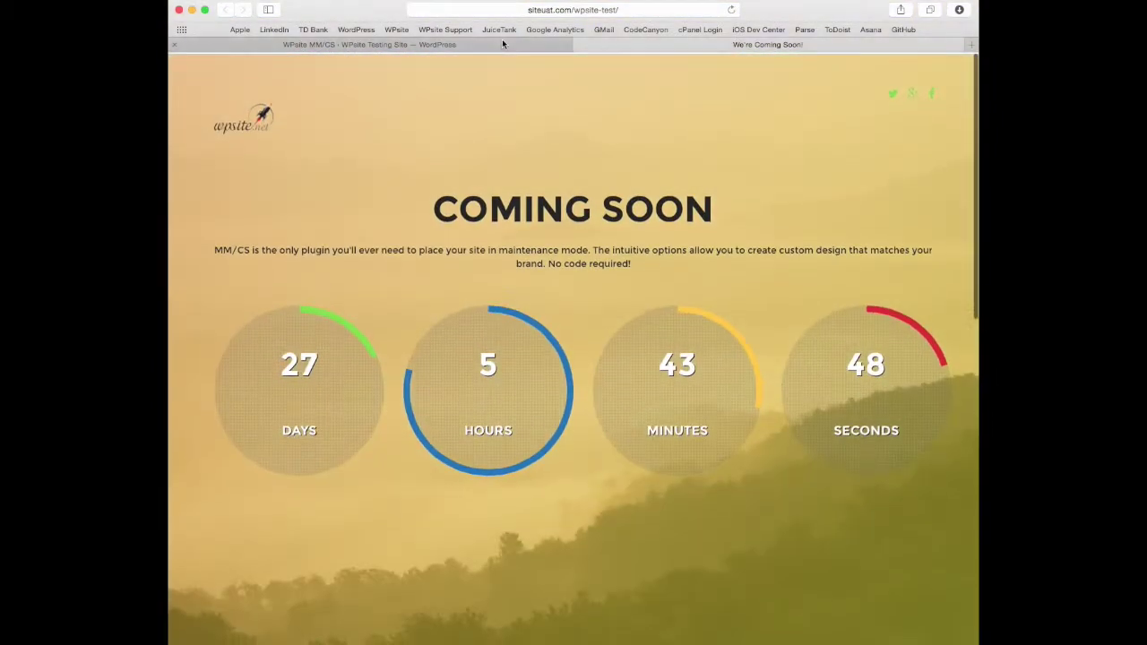
# Allow Administrator again under User Visibility, leave the other roles unselected, save, and recheck the site's front page
pyautogui.click(502, 44)
pyautogui.click(741, 172)
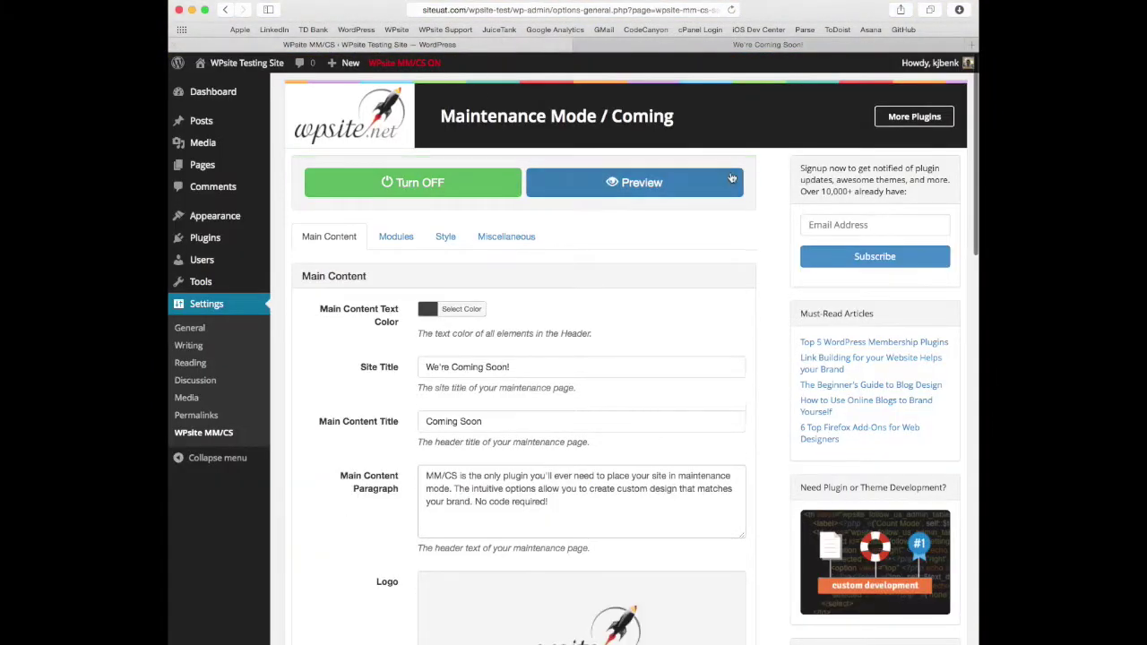
pyautogui.click(488, 237)
pyautogui.click(422, 341)
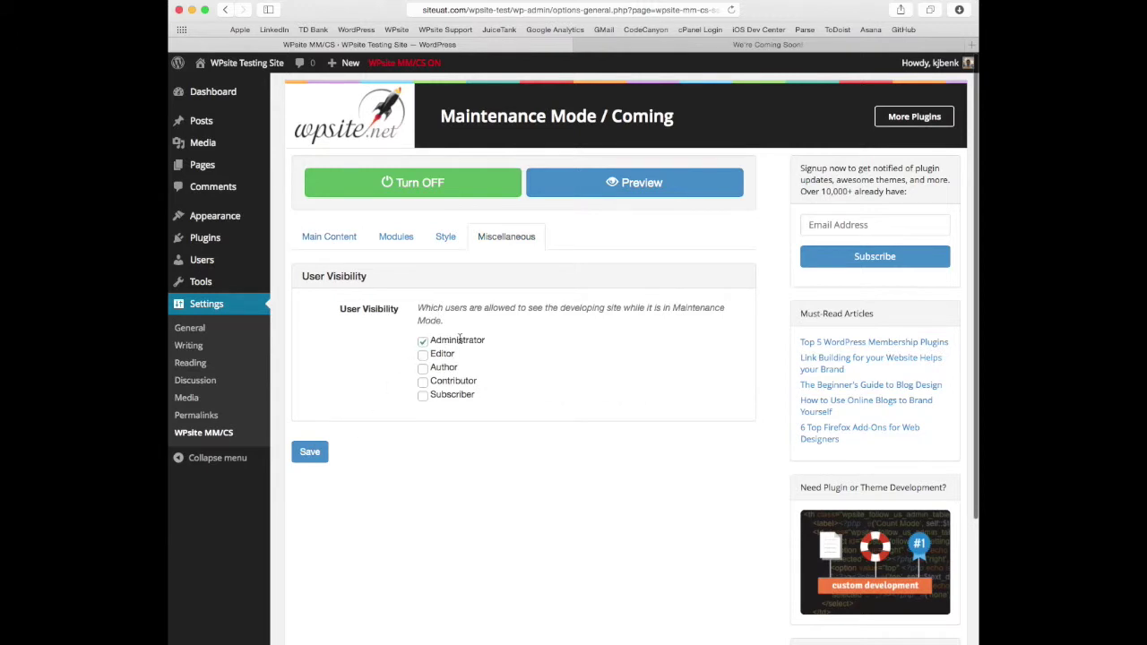
pyautogui.doubleClick(457, 340)
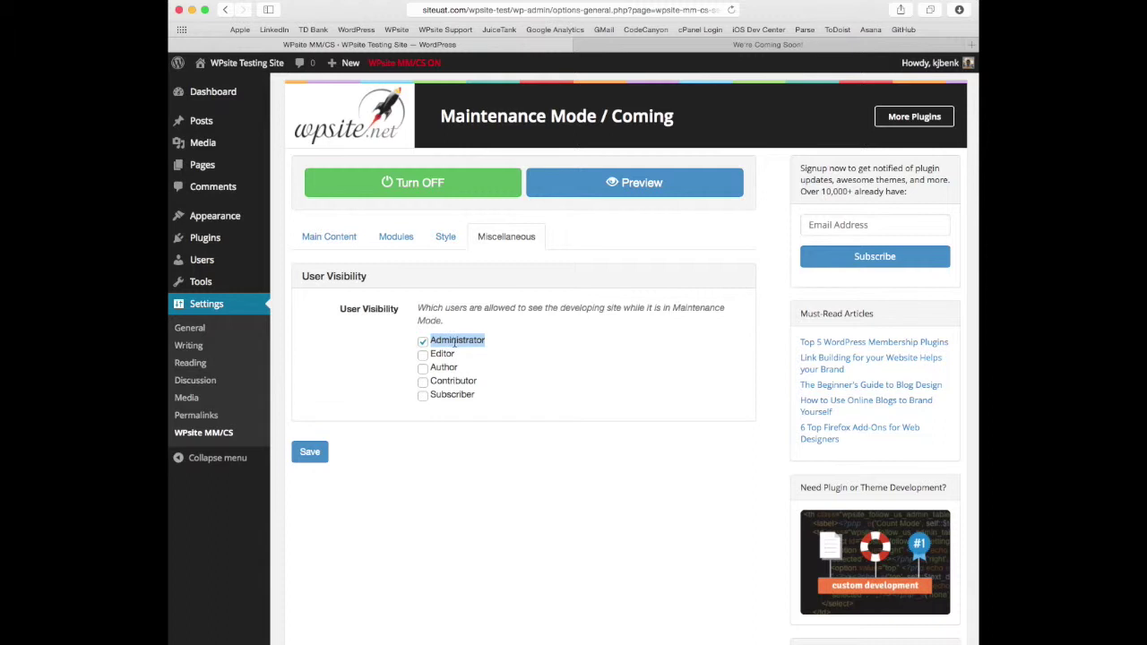
pyautogui.doubleClick(441, 354)
pyautogui.doubleClick(443, 367)
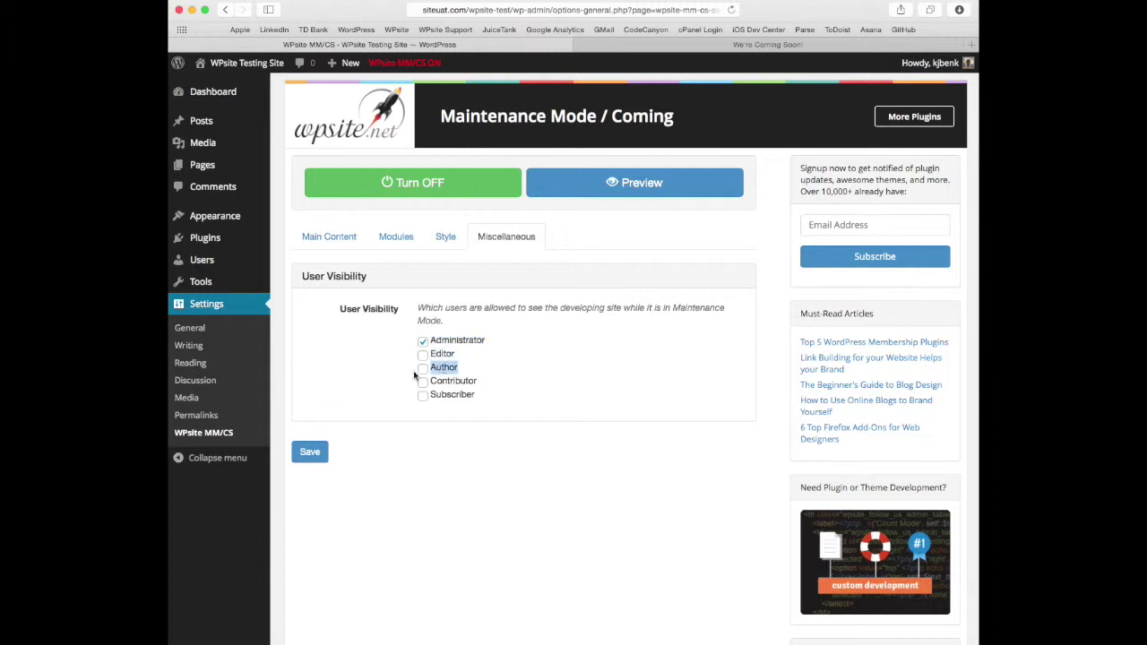
pyautogui.click(391, 365)
pyautogui.click(324, 453)
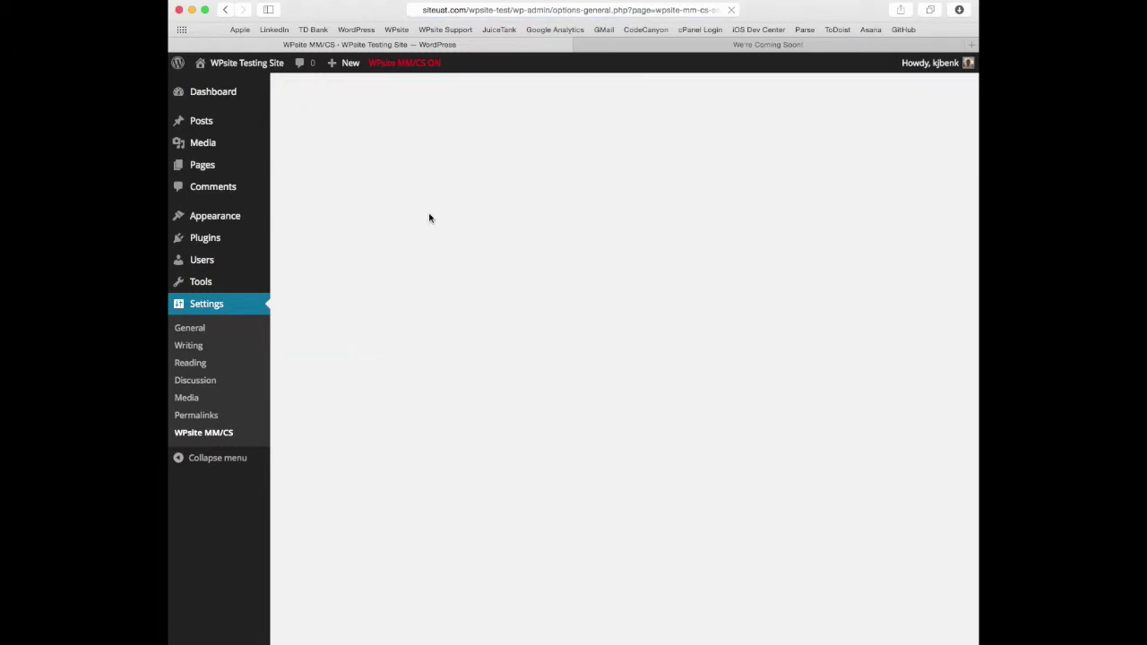
pyautogui.click(617, 46)
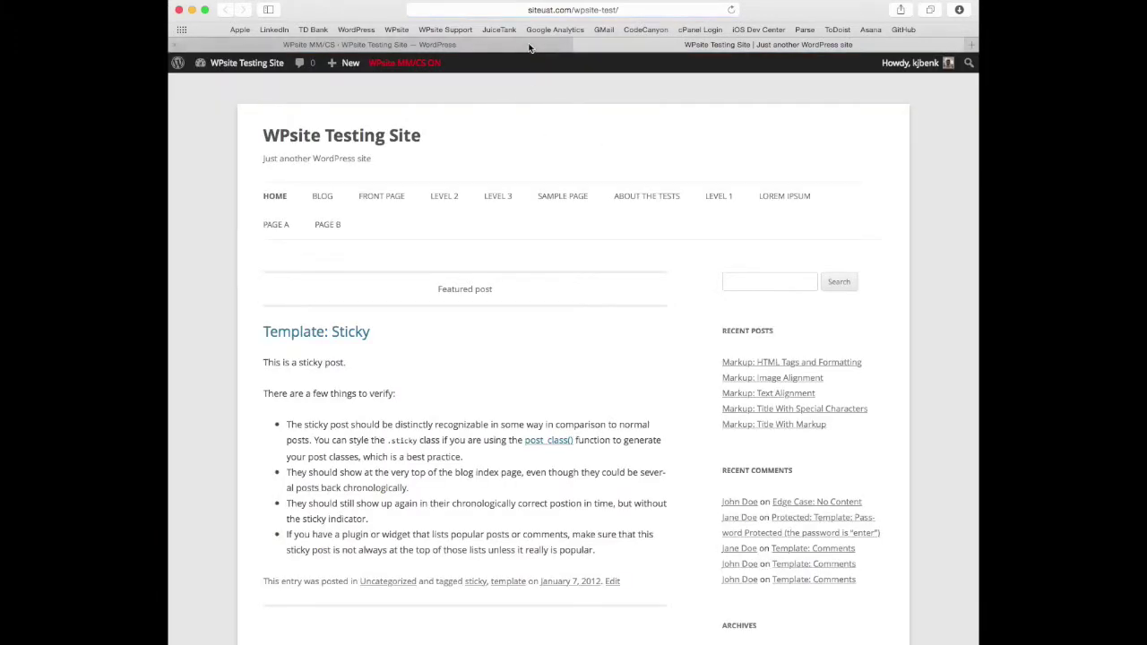
# Turn Maintenance Mode off, dismiss the notices, and check the site's front page before returning to the plugin settings
pyautogui.click(534, 44)
pyautogui.click(742, 172)
pyautogui.click(491, 185)
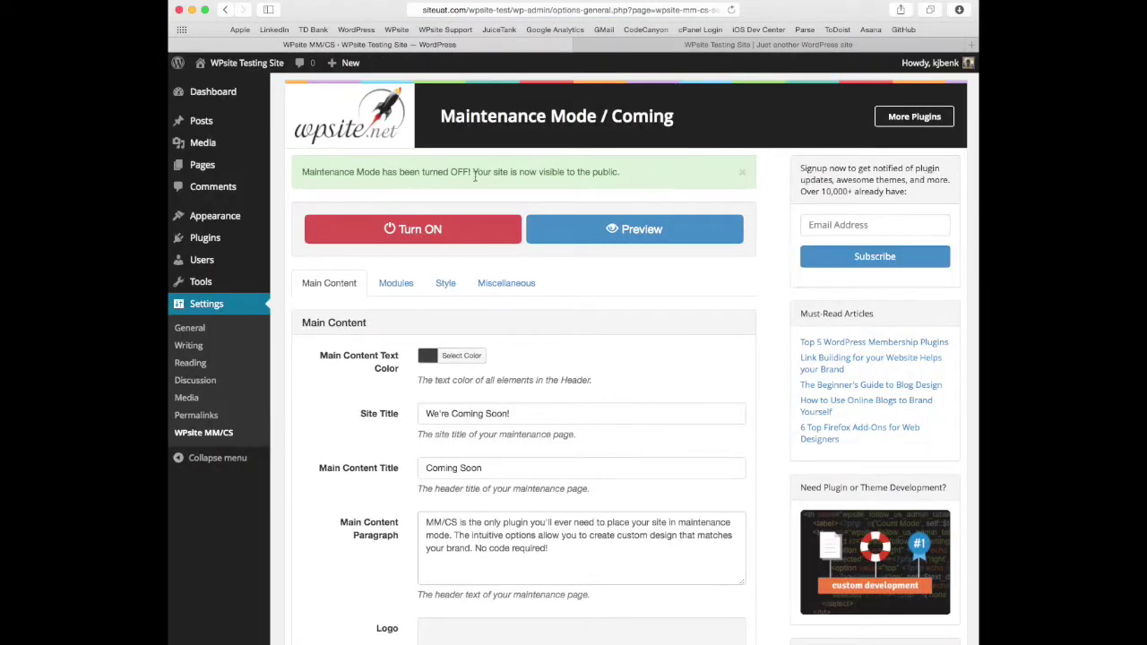
pyautogui.click(740, 172)
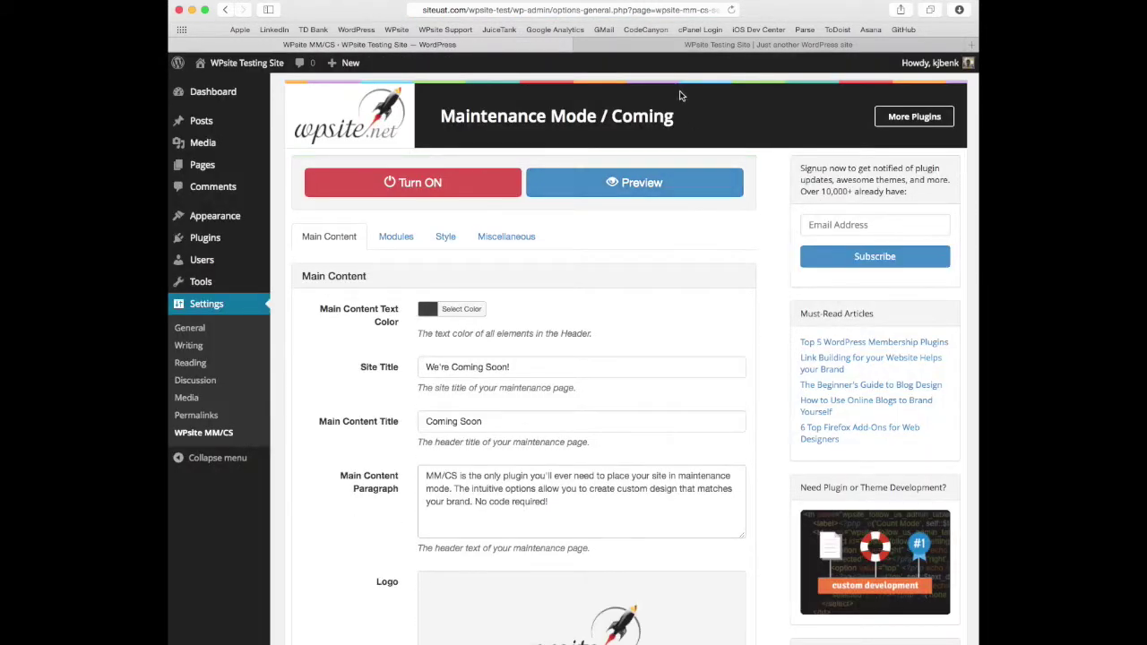
pyautogui.click(677, 44)
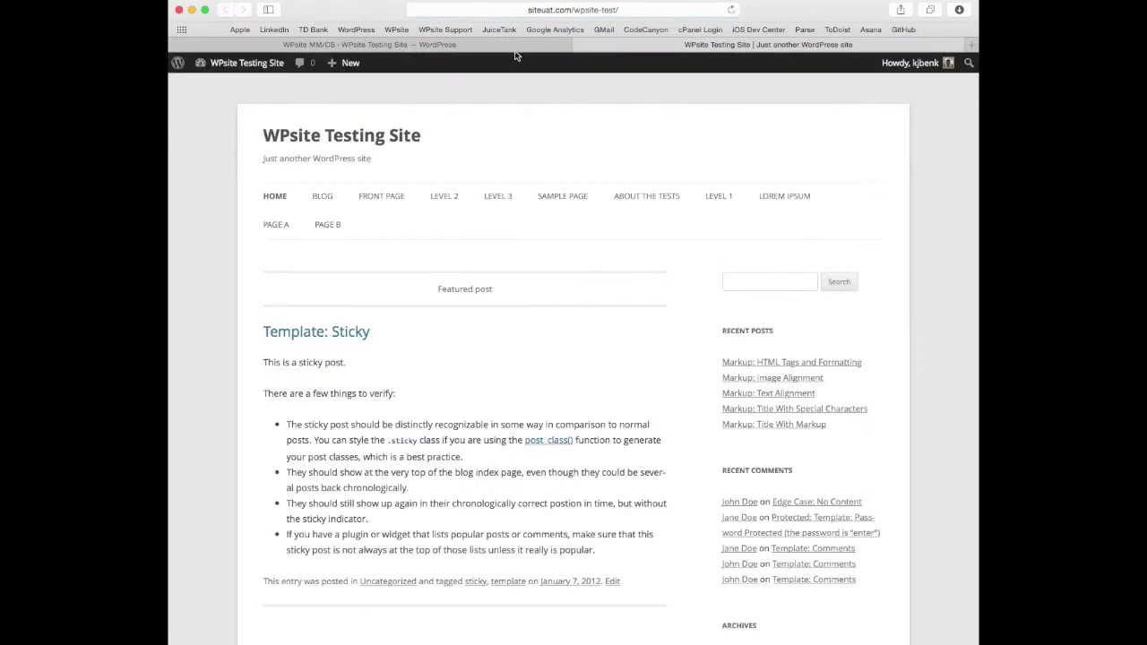
pyautogui.click(420, 46)
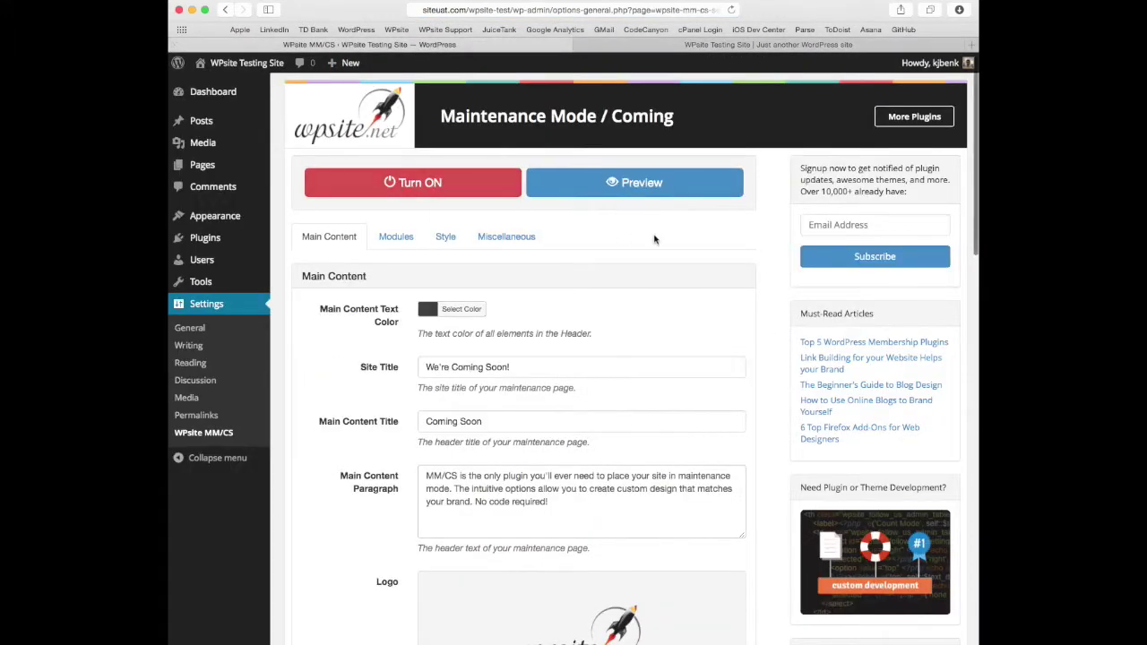